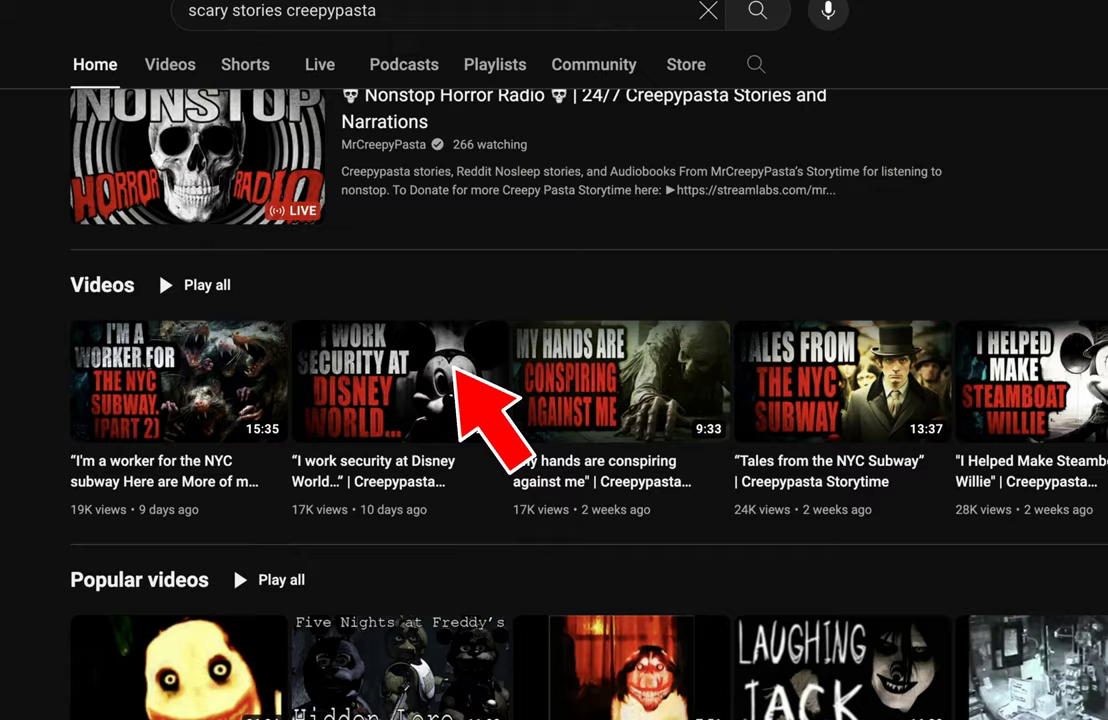
{"action": "scroll", "coordinate": [312, 320], "scroll_direction": "up", "scroll_amount": 5}
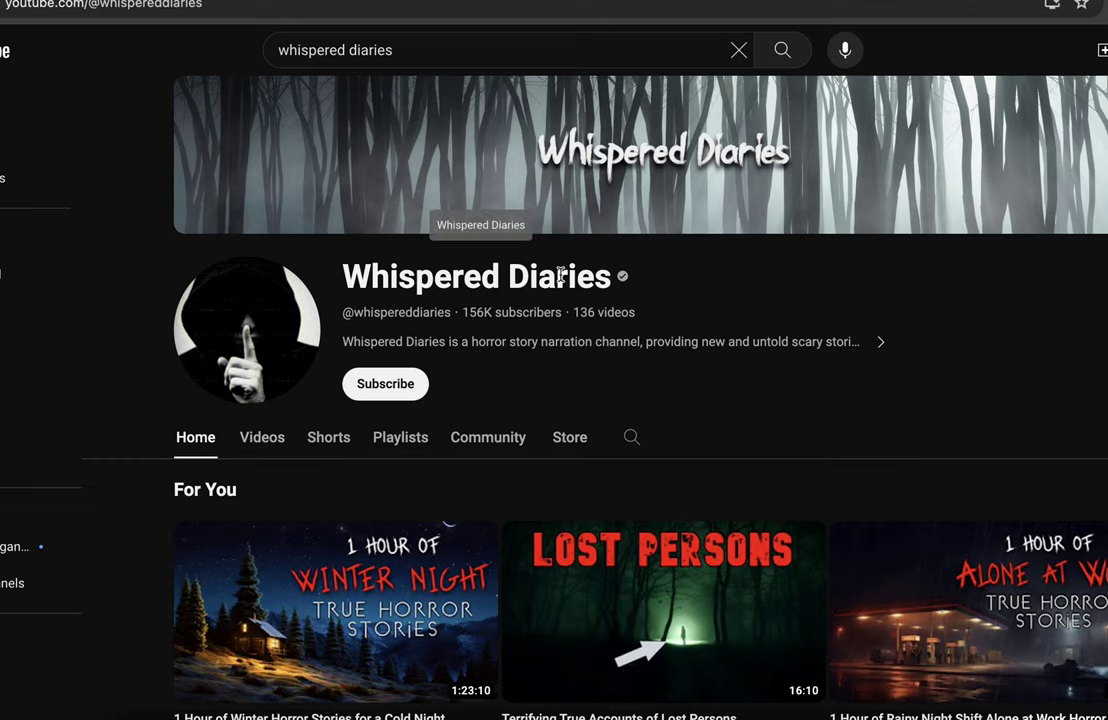
{"action": "scroll", "coordinate": [560, 216], "scroll_direction": "down", "scroll_amount": 1}
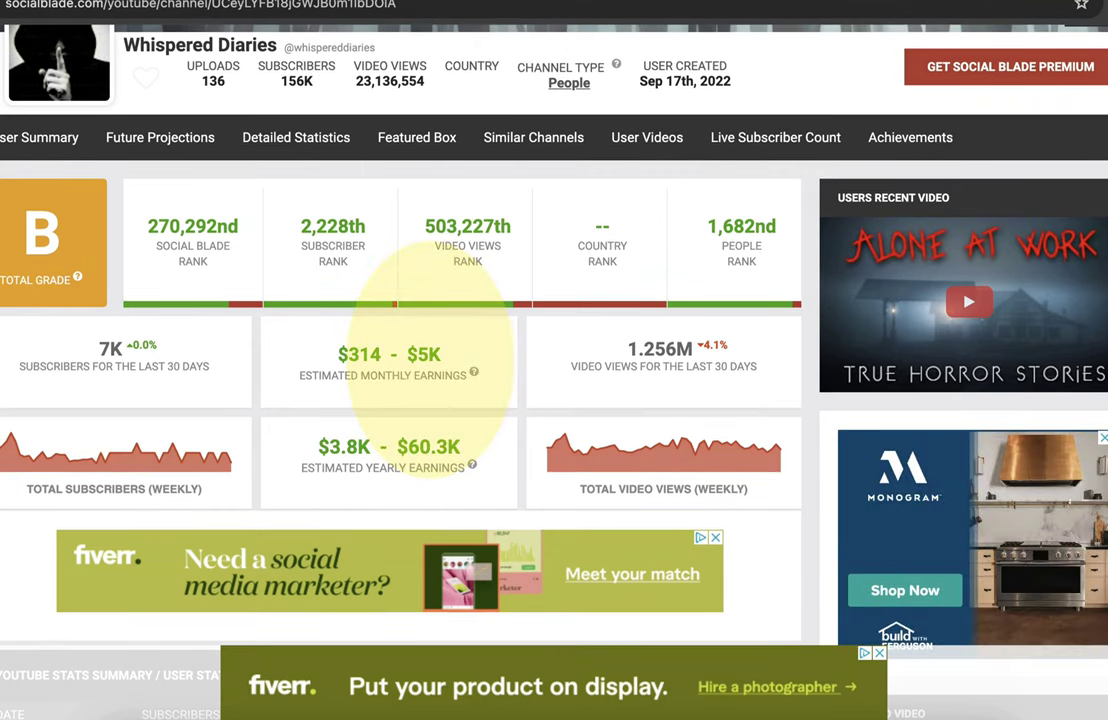
- Scroll Social Blade to Whispered Diaries' estimated earnings: $314–$5K monthly, $3.8K–$60.3K yearly
{"action": "scroll", "coordinate": [557, 377], "scroll_direction": "up", "scroll_amount": 2}
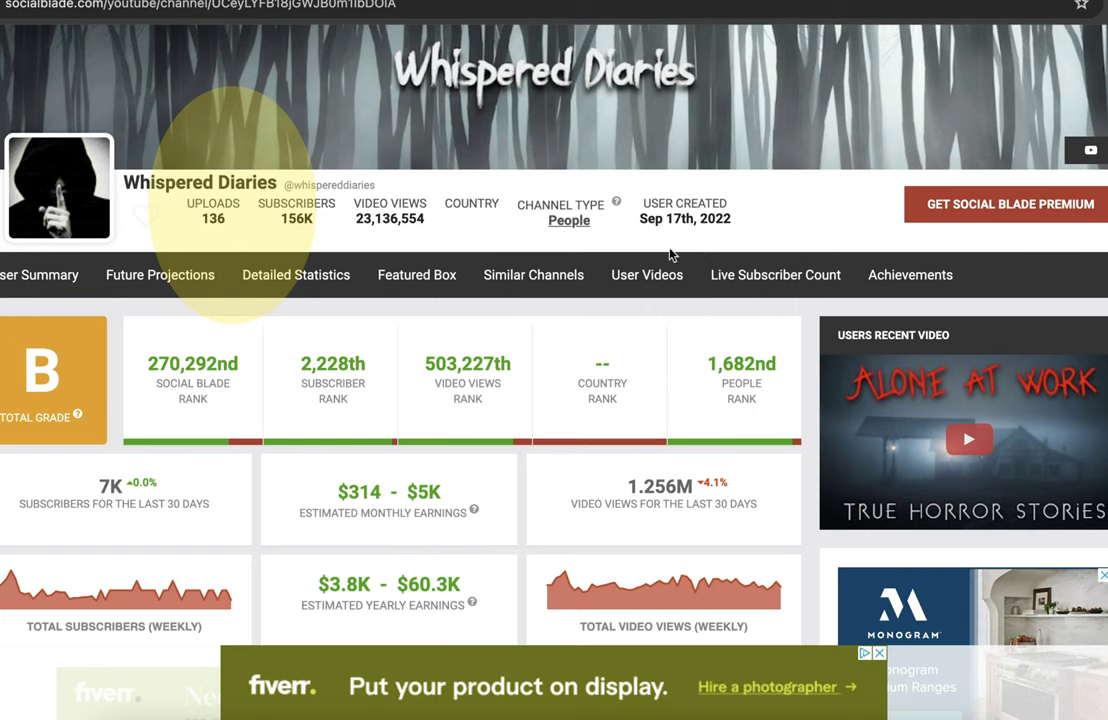
{"action": "scroll", "coordinate": [445, 465], "scroll_direction": "down", "scroll_amount": 2}
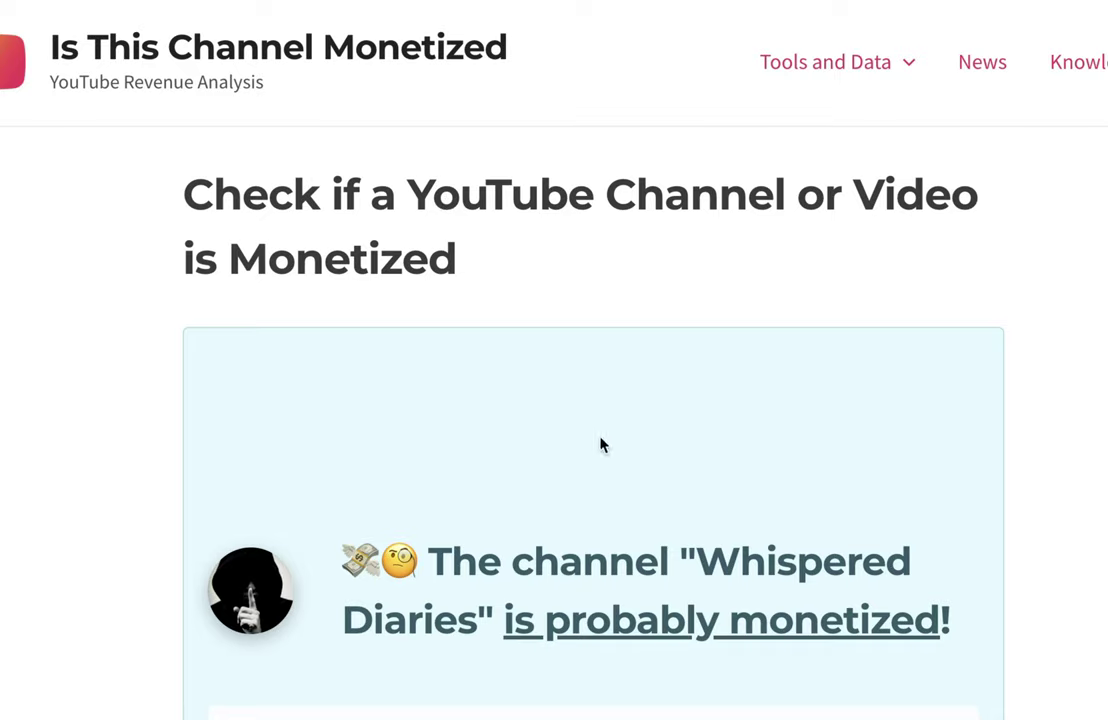
- Scroll down to the 'Some numbers' RPM and revenue table for Whispered Diaries
{"action": "scroll", "coordinate": [600, 445], "scroll_direction": "down", "scroll_amount": 5}
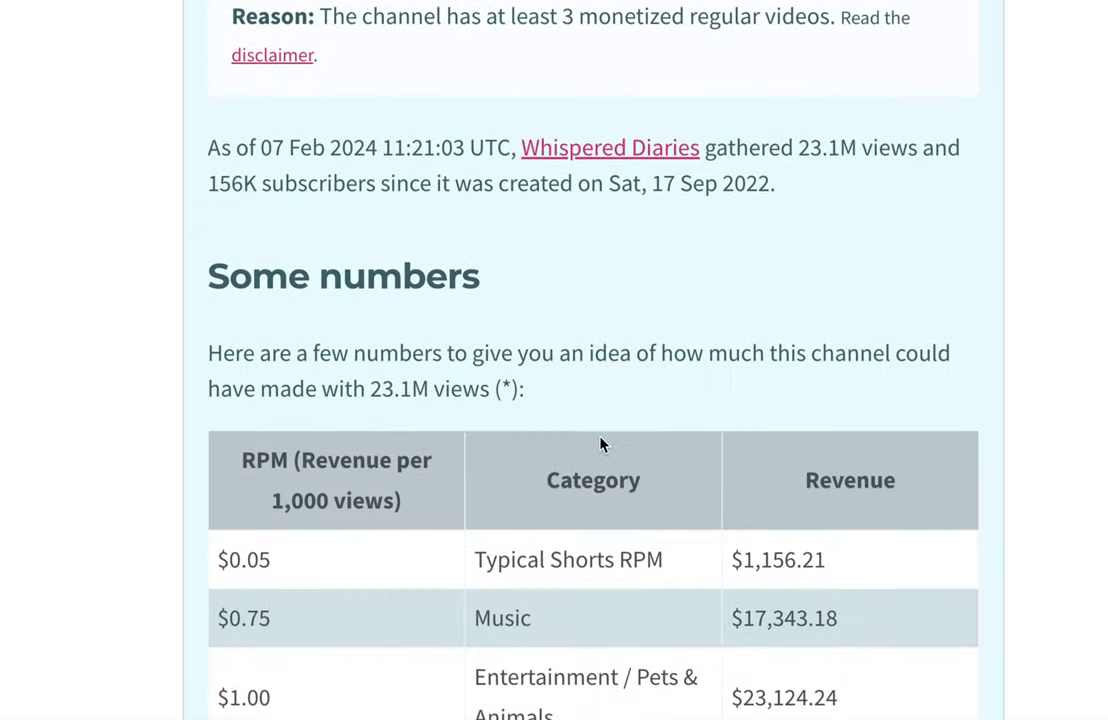
{"action": "scroll", "coordinate": [601, 444], "scroll_direction": "down", "scroll_amount": 2}
{"action": "scroll", "coordinate": [601, 445], "scroll_direction": "up", "scroll_amount": 4}
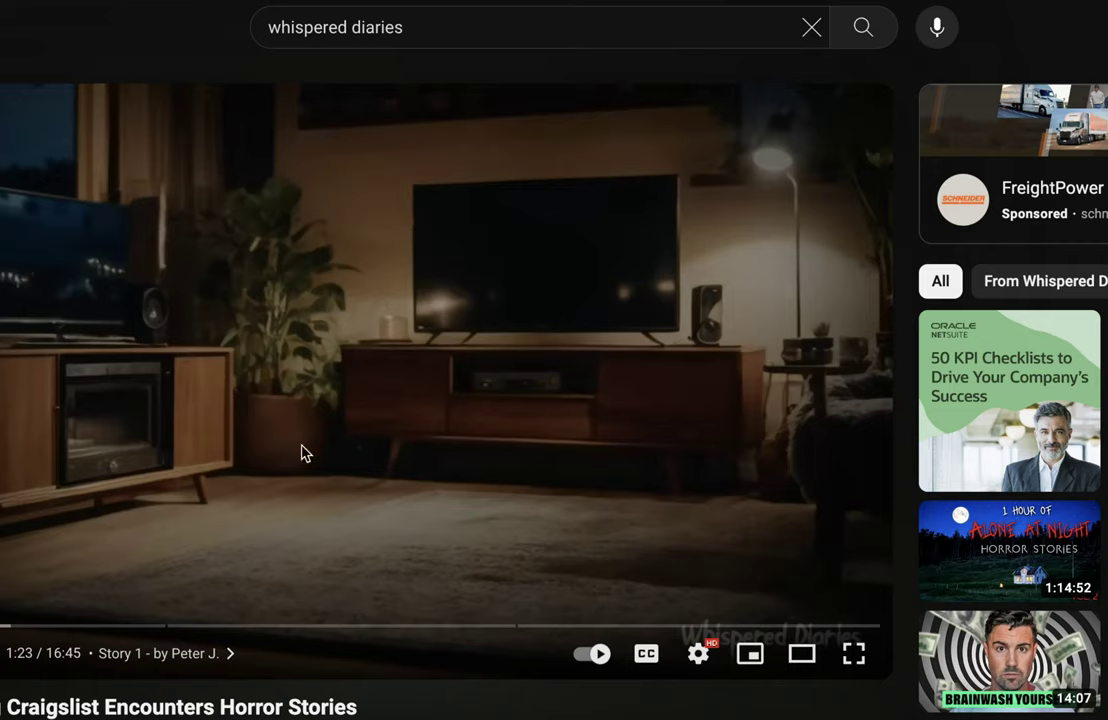
{"action": "scroll", "coordinate": [305, 470], "scroll_direction": "down", "scroll_amount": 4}
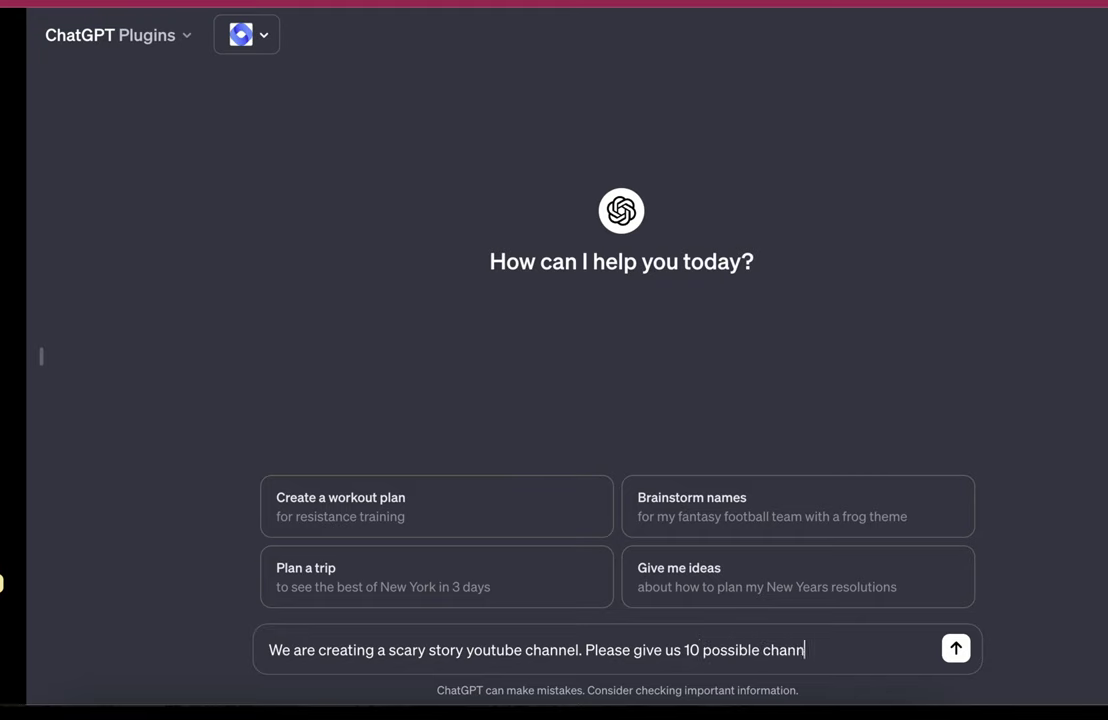
- Send ChatGPT the prompt requesting 10 possible scary story YouTube channel names
{"action": "type", "text": "na"}
{"action": "key", "text": "Return"}
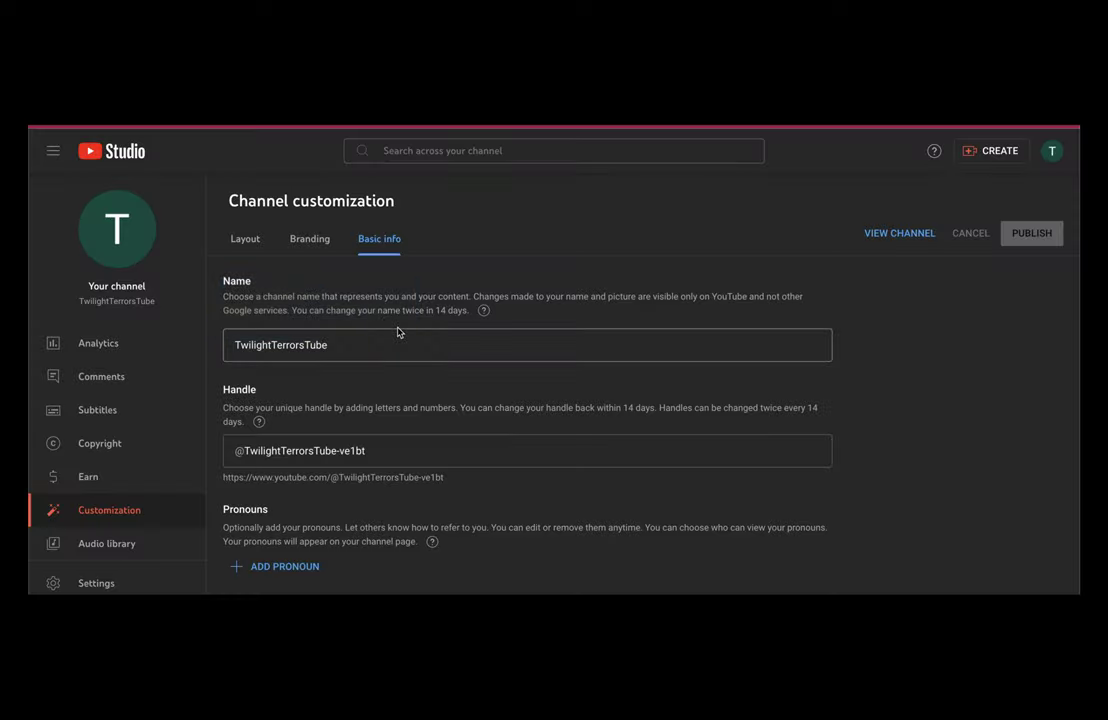
- Delete the description's leading space, review picture and banner options, and dismiss the dark theme tip
{"action": "left_click", "coordinate": [308, 240]}
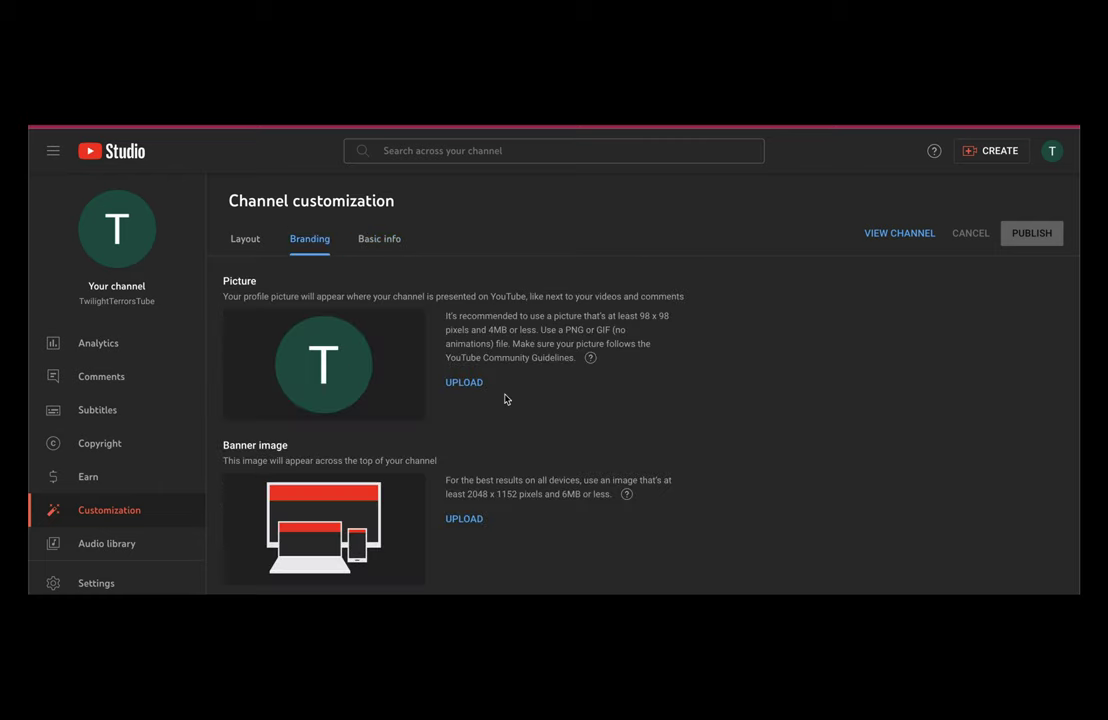
{"action": "scroll", "coordinate": [505, 399], "scroll_direction": "down", "scroll_amount": 1}
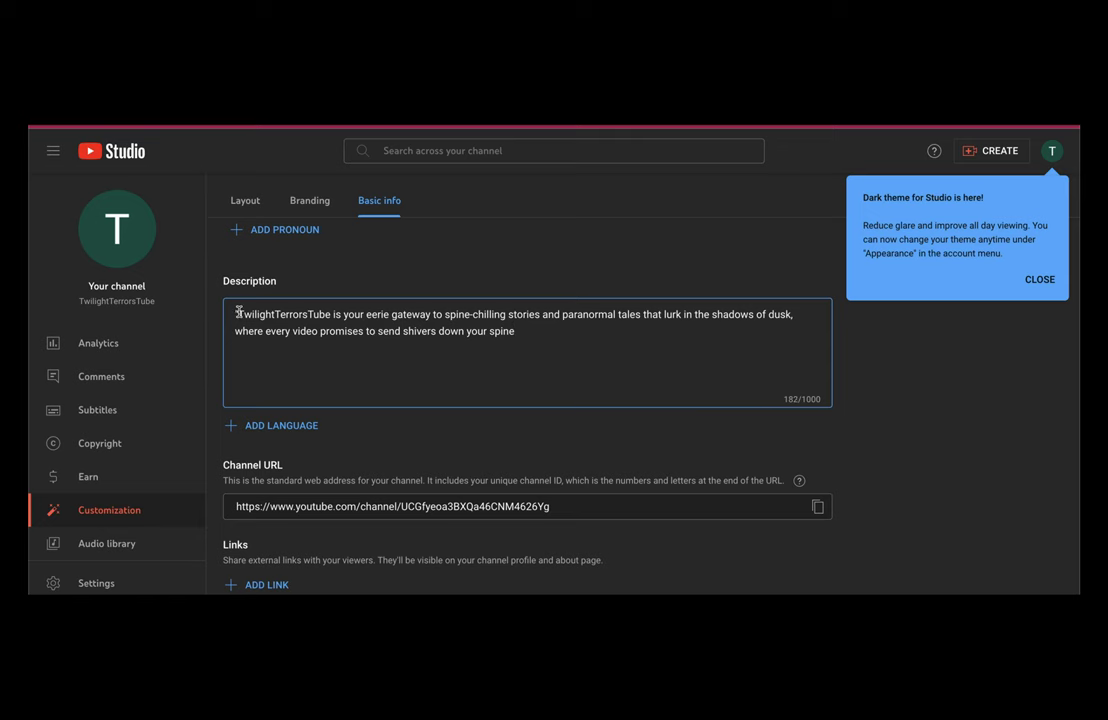
{"action": "key", "text": "BackSpace"}
{"action": "scroll", "coordinate": [592, 467], "scroll_direction": "down", "scroll_amount": 2}
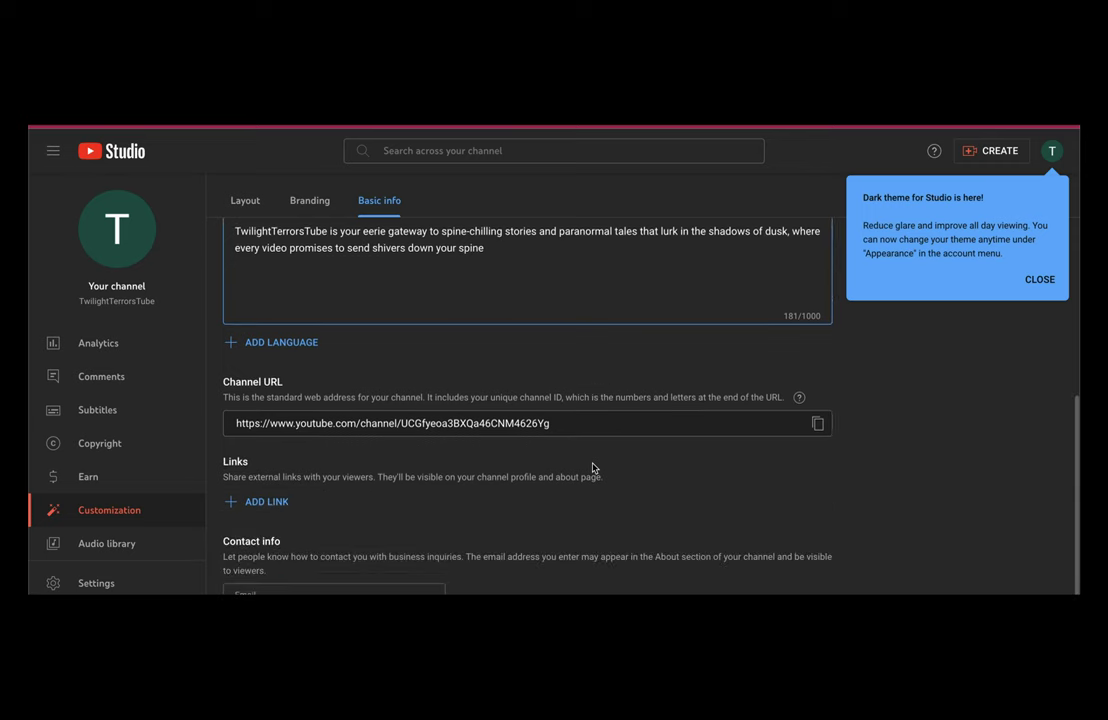
{"action": "scroll", "coordinate": [592, 467], "scroll_direction": "up", "scroll_amount": 5}
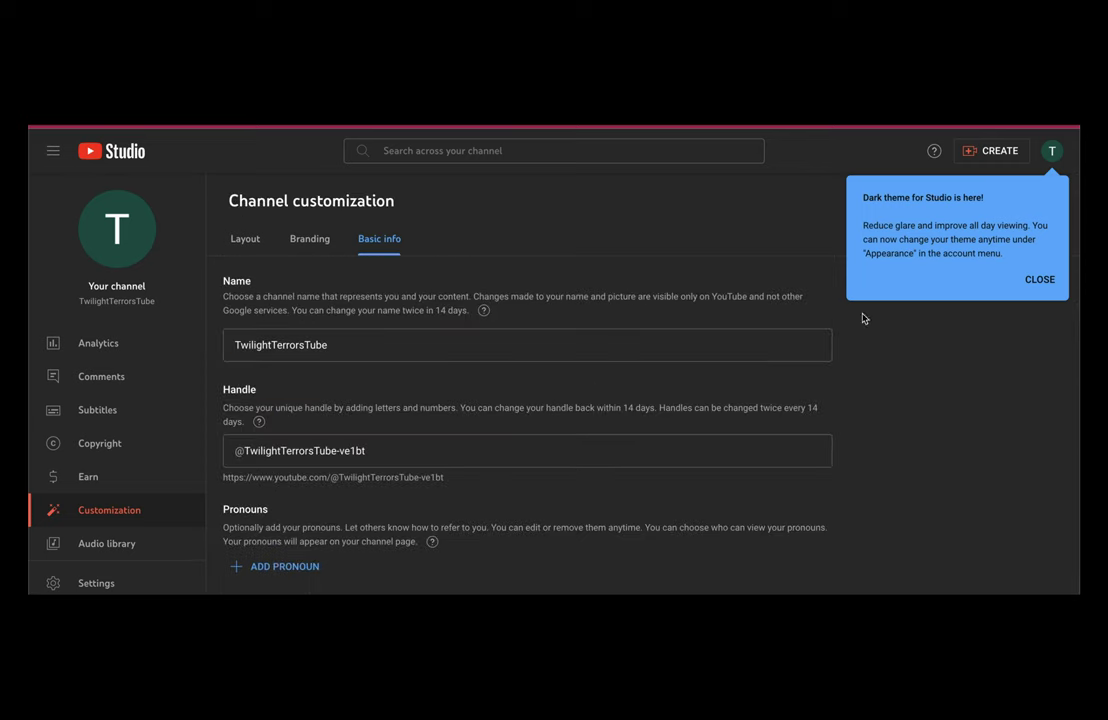
{"action": "left_click", "coordinate": [1041, 281]}
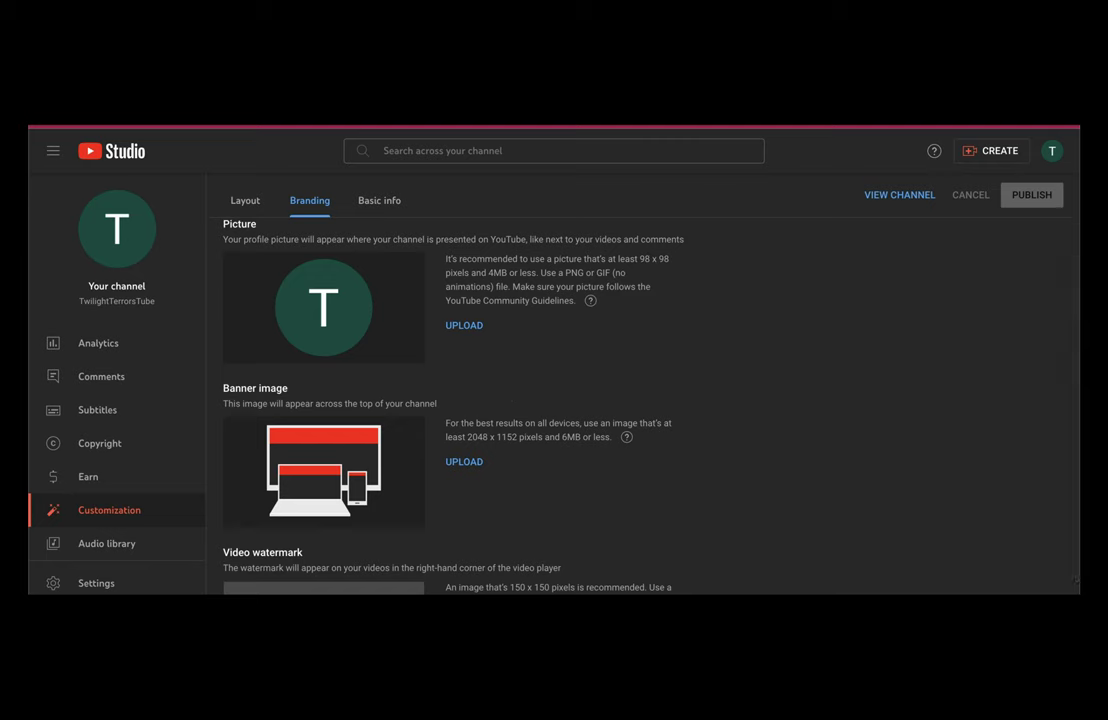
{"action": "left_click", "coordinate": [720, 418]}
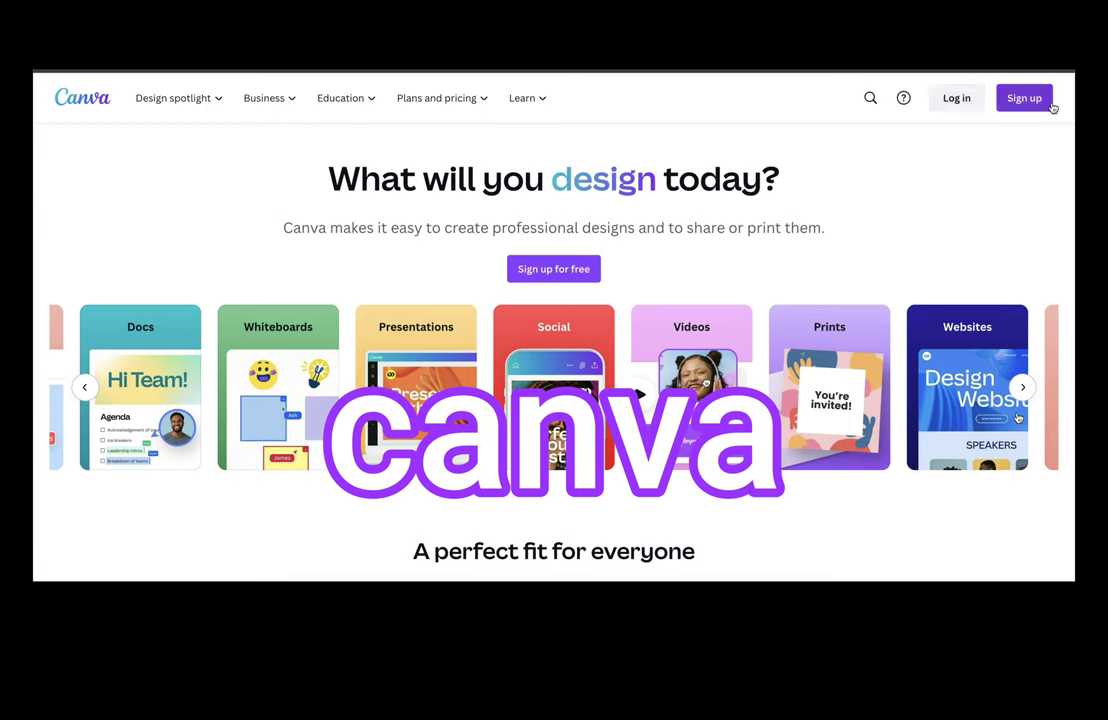
- Log in to Canva and start a new YouTube Icon design
{"action": "left_click", "coordinate": [263, 96]}
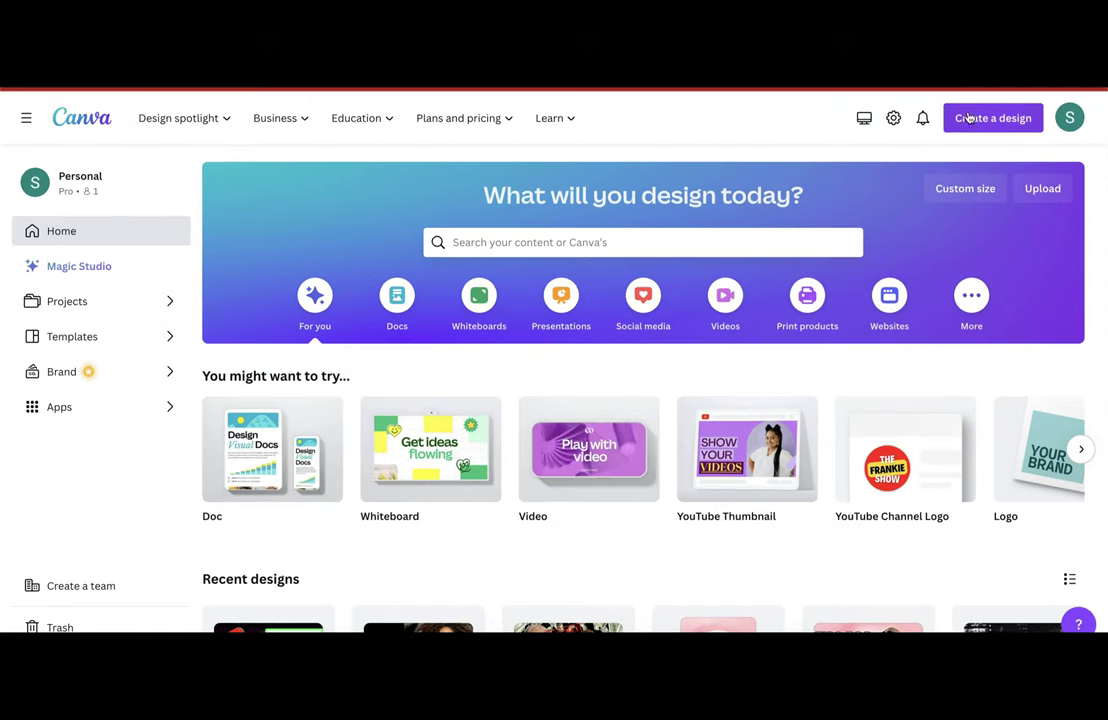
{"action": "left_click", "coordinate": [969, 122]}
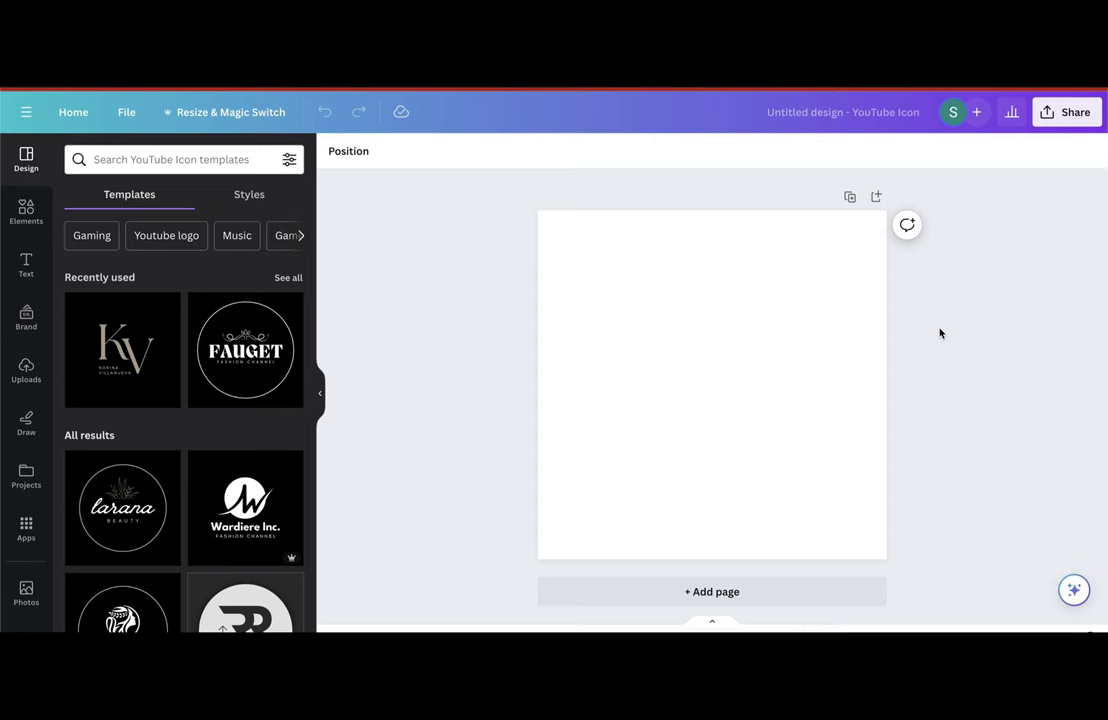
{"action": "scroll", "coordinate": [186, 502], "scroll_direction": "down", "scroll_amount": 3}
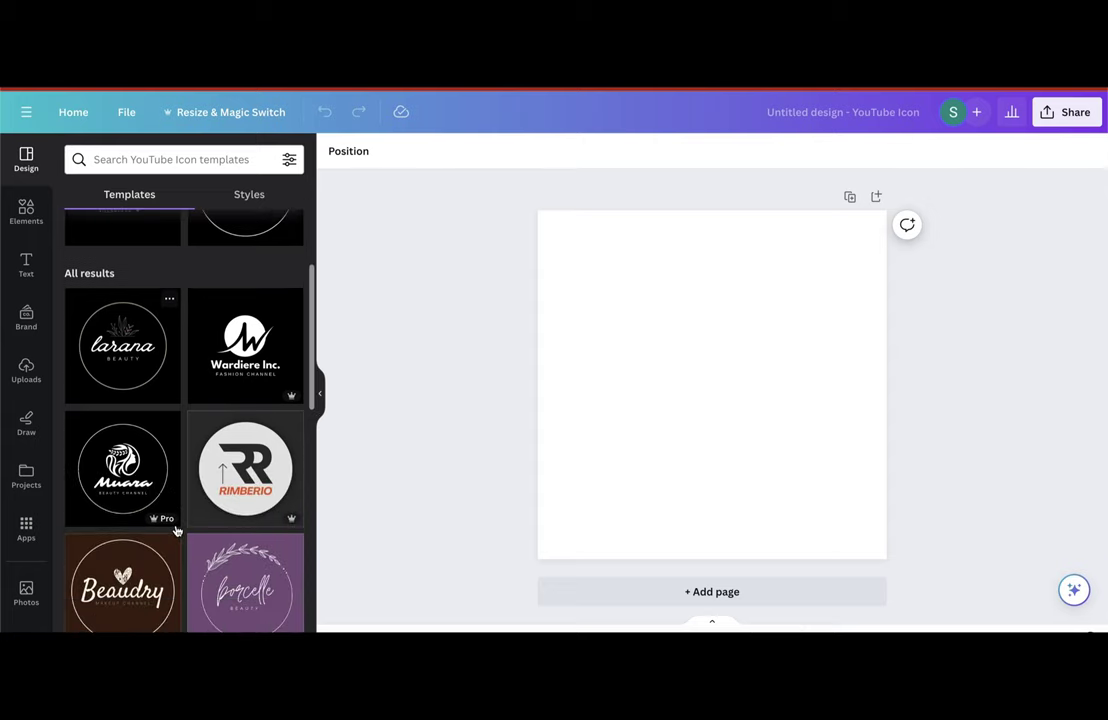
{"action": "scroll", "coordinate": [33, 533], "scroll_direction": "down", "scroll_amount": 3}
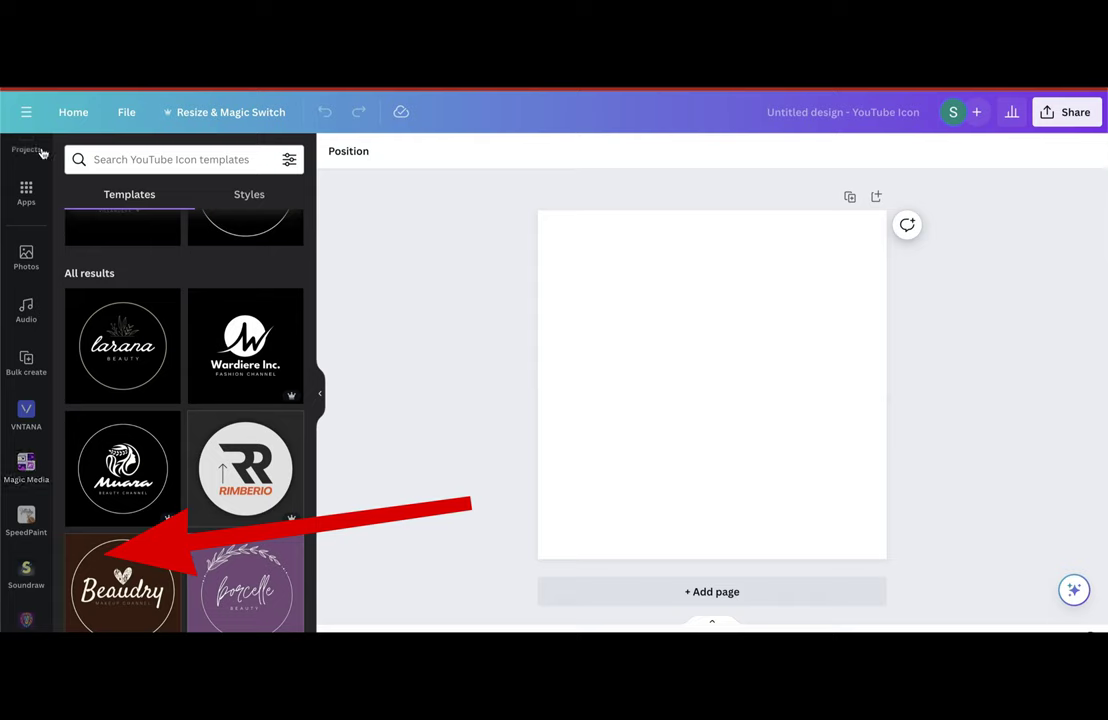
- Place the Magic Media hooded skeleton reading a glowing book as the logo
{"action": "left_click", "coordinate": [26, 472]}
{"action": "left_click", "coordinate": [145, 437]}
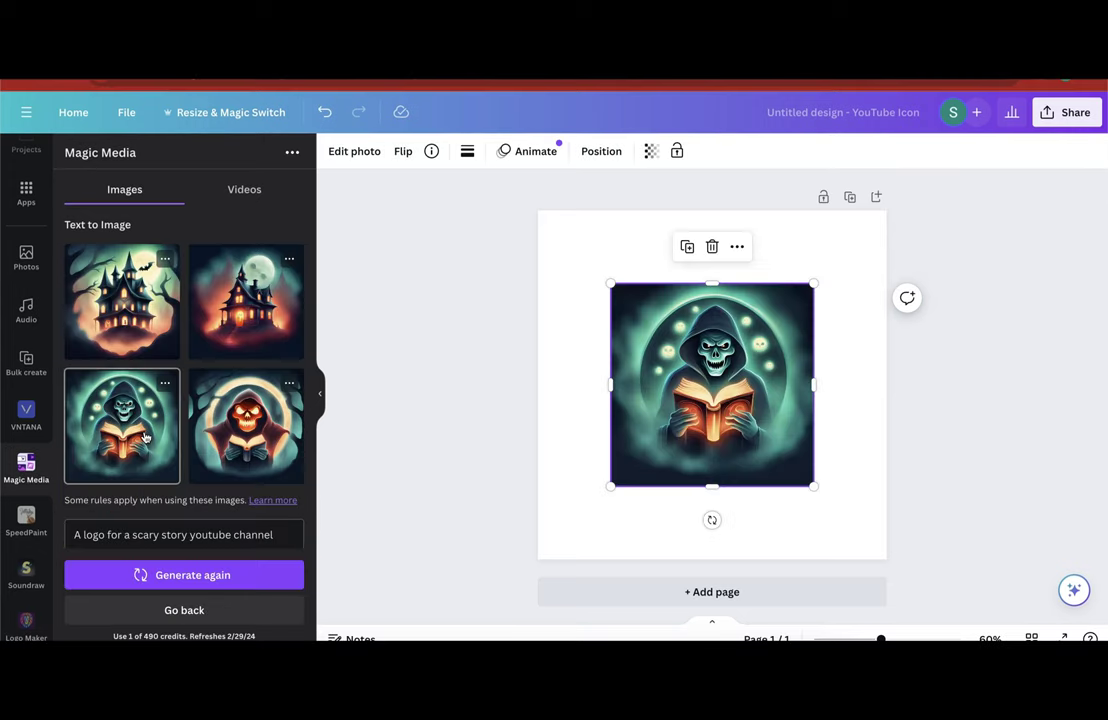
{"action": "left_click", "coordinate": [551, 413]}
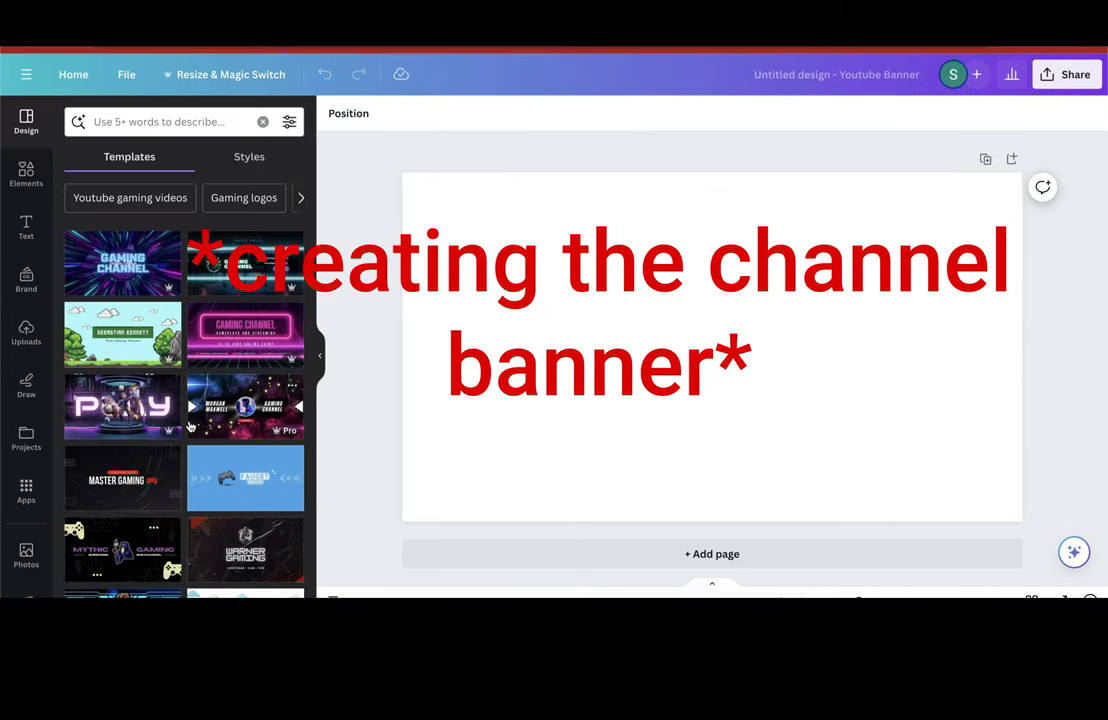
- Search the YouTube Banner templates for 'scarry' designs
{"action": "scroll", "coordinate": [190, 426], "scroll_direction": "down", "scroll_amount": 2}
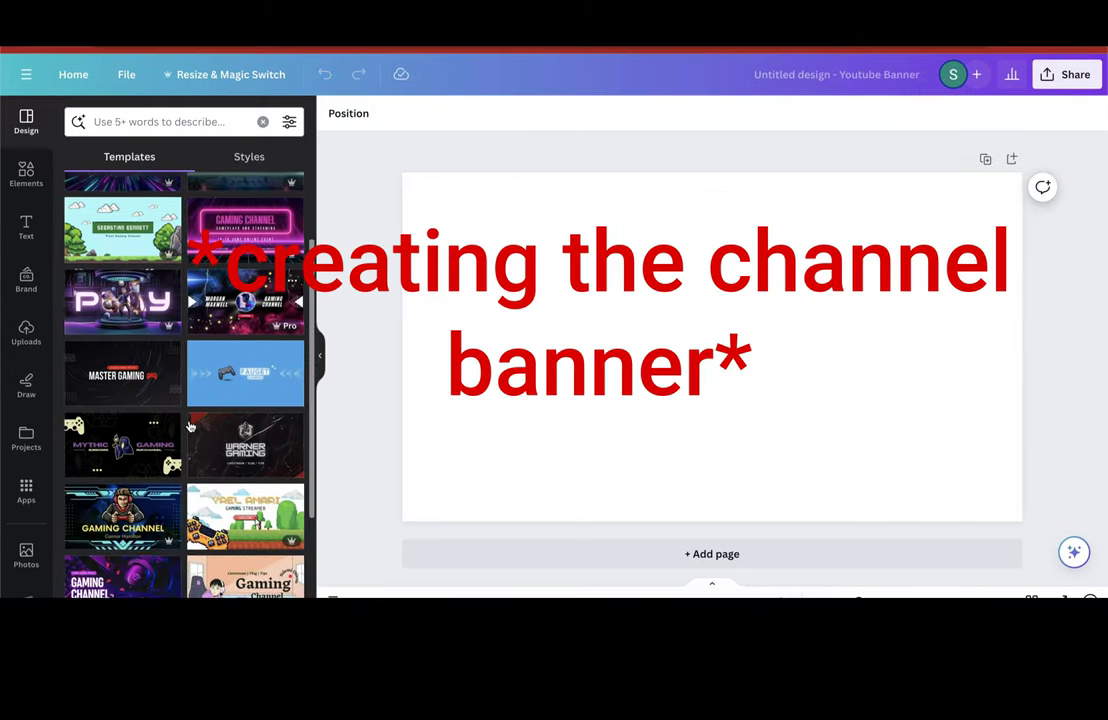
{"action": "scroll", "coordinate": [190, 426], "scroll_direction": "down", "scroll_amount": 2}
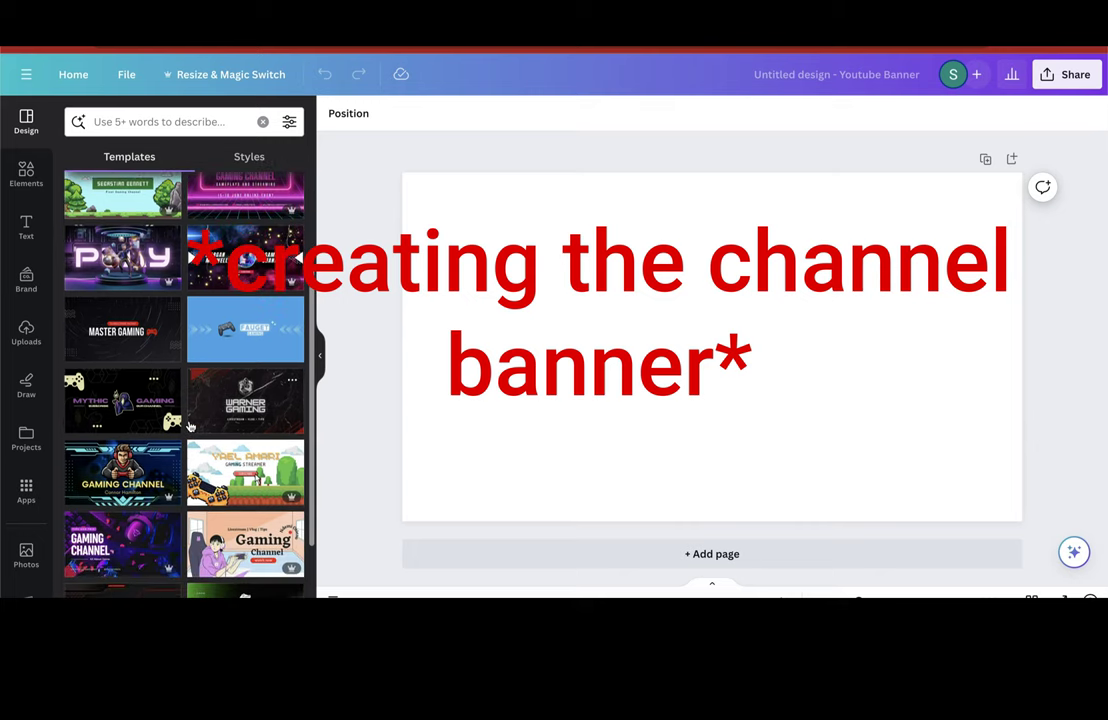
{"action": "scroll", "coordinate": [190, 400], "scroll_direction": "up", "scroll_amount": 5}
{"action": "left_click", "coordinate": [193, 119]}
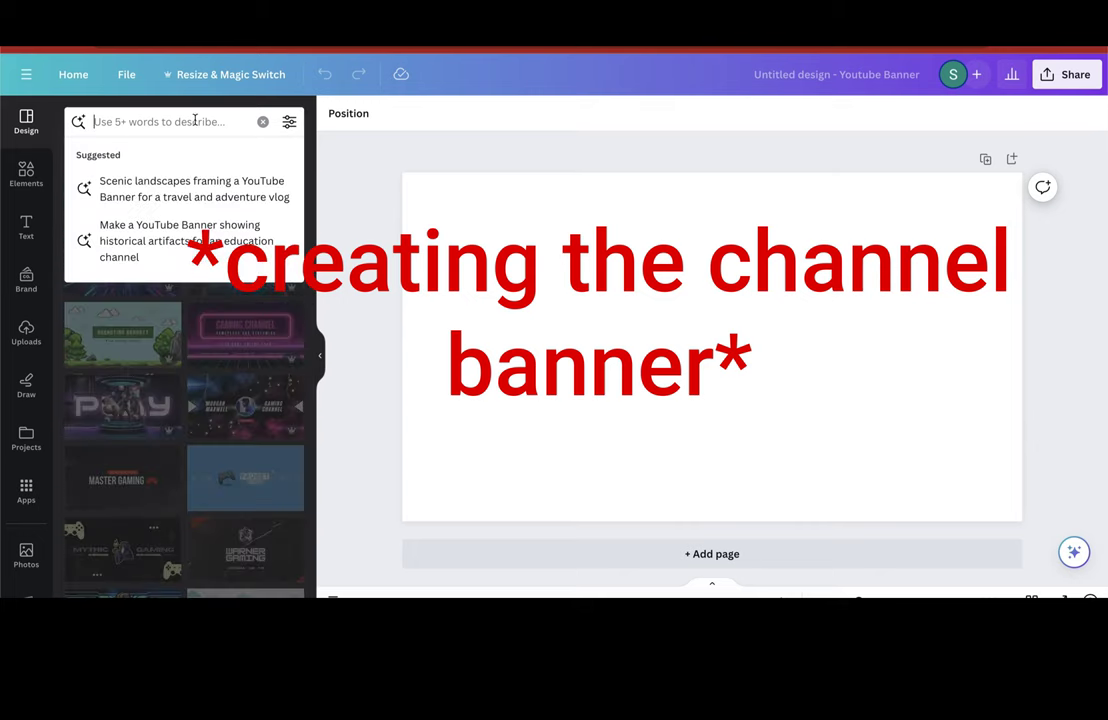
{"action": "type", "text": "y"}
{"action": "key", "text": "BackSpace"}
{"action": "type", "text": "sca"}
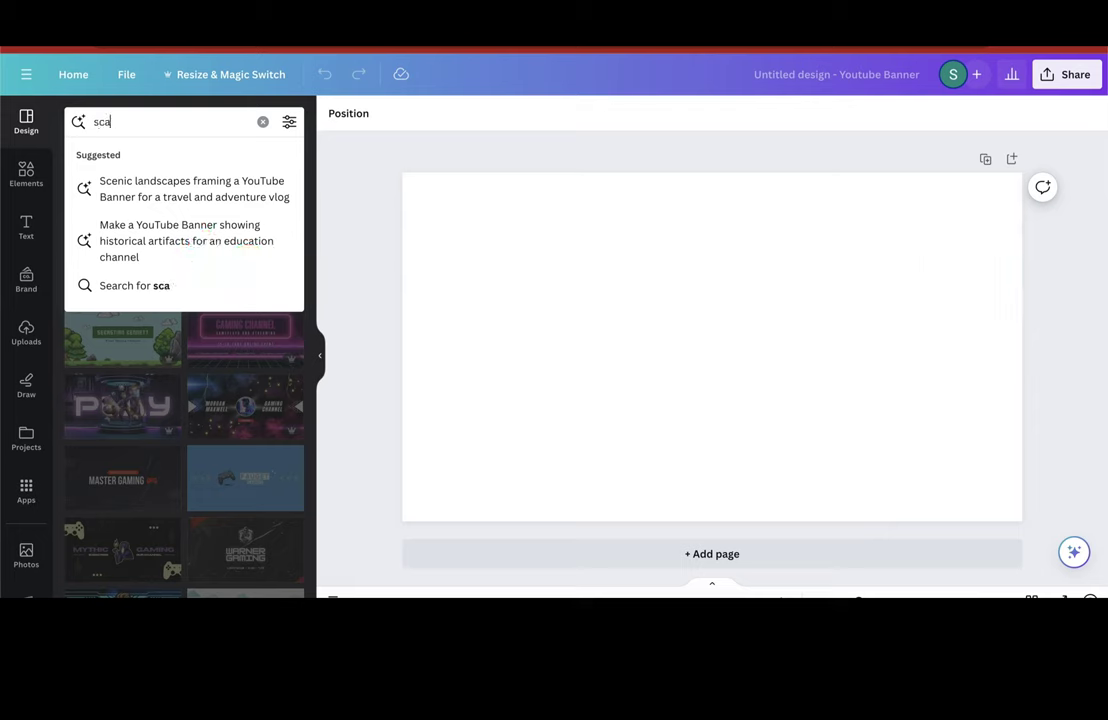
{"action": "type", "text": "rry"}
{"action": "key", "text": "Return"}
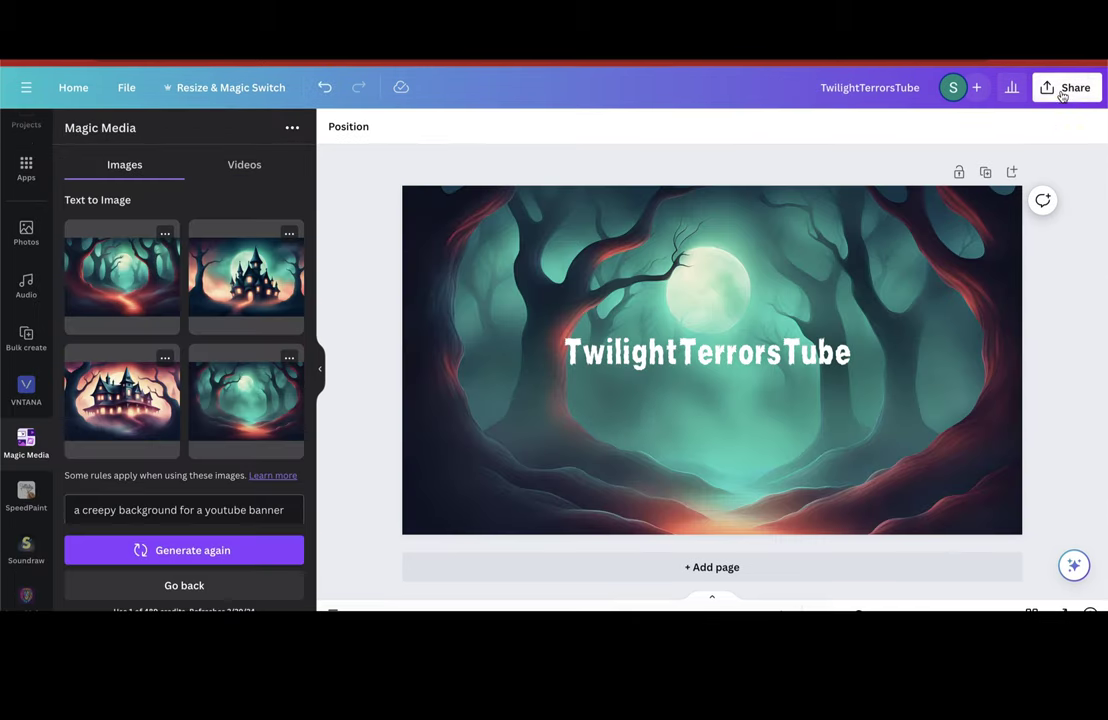
- Download the moonlit-forest TwilightTerrorsTube banner as a PNG image
{"action": "left_click", "coordinate": [1063, 95]}
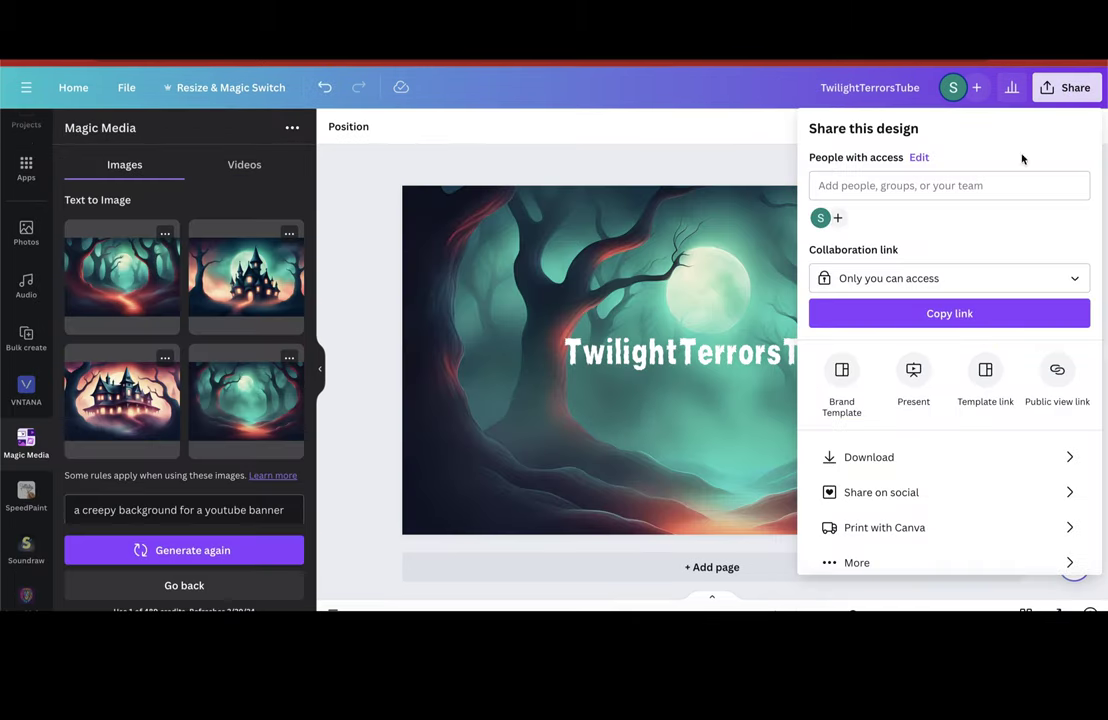
{"action": "left_click", "coordinate": [955, 452]}
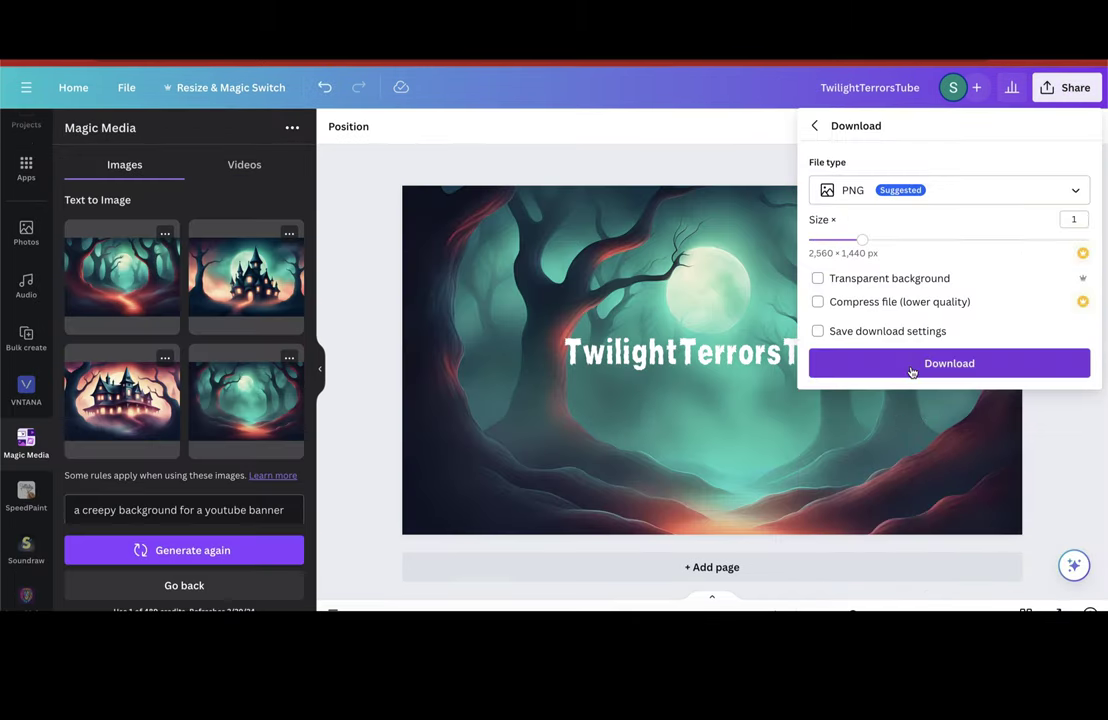
{"action": "left_click", "coordinate": [911, 366]}
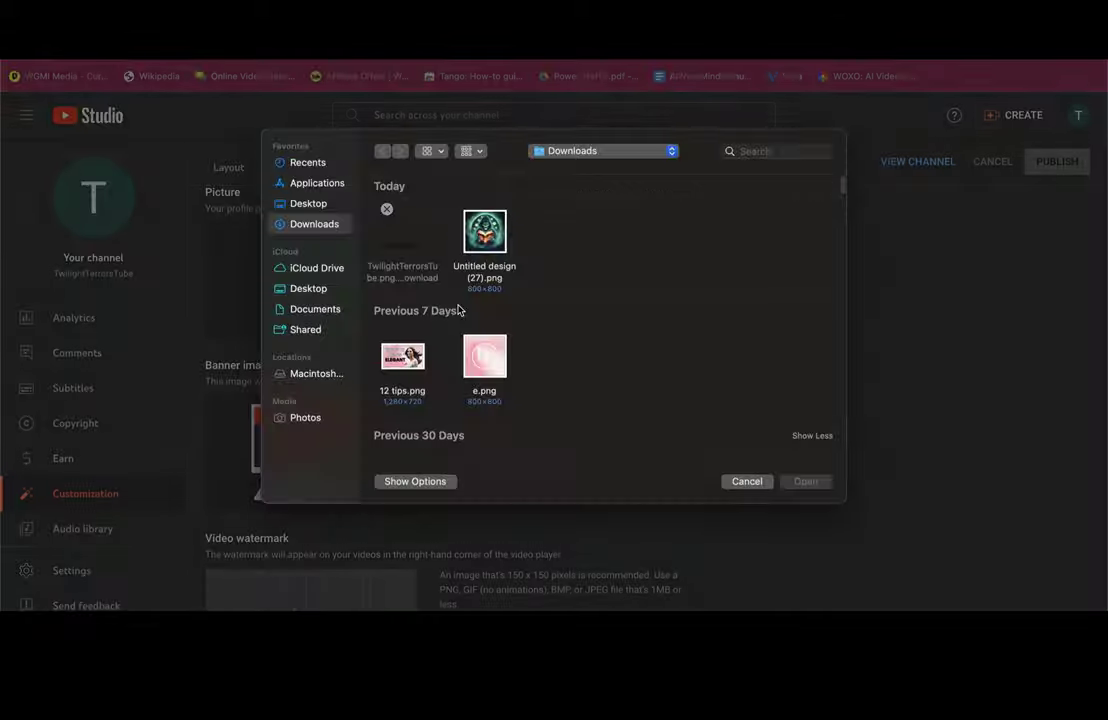
- Upload Untitled design (27).png as the channel profile picture and confirm the crop
{"action": "left_click", "coordinate": [487, 246]}
{"action": "left_click", "coordinate": [806, 484]}
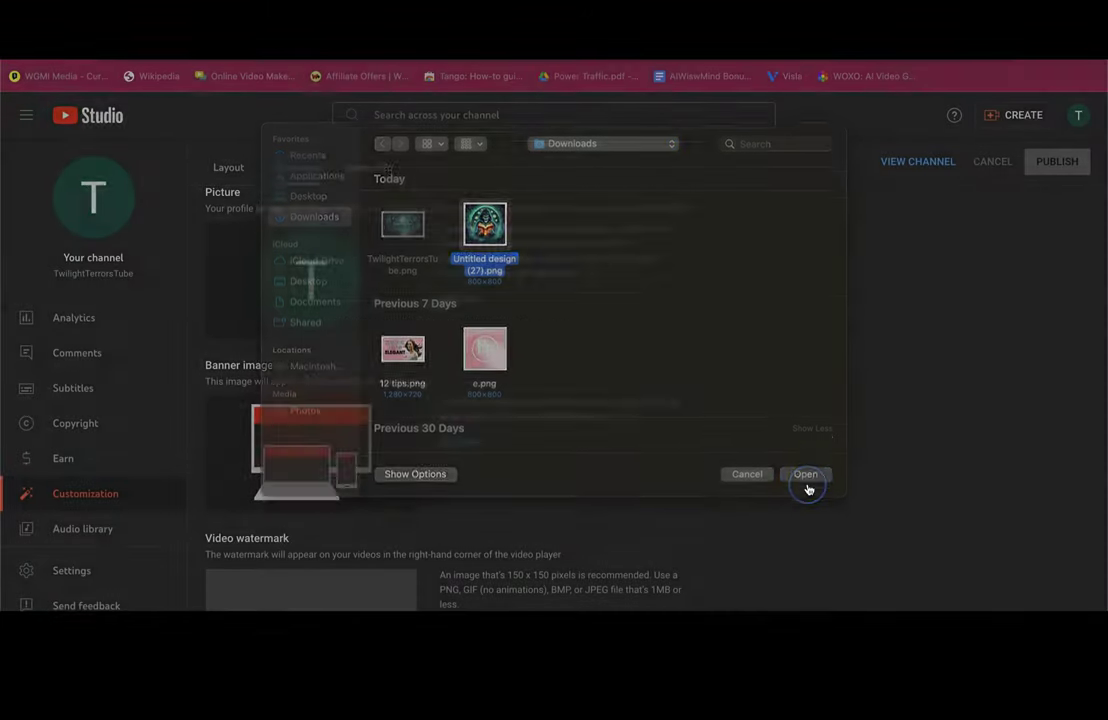
{"action": "scroll", "coordinate": [820, 460], "scroll_direction": "down", "scroll_amount": 2}
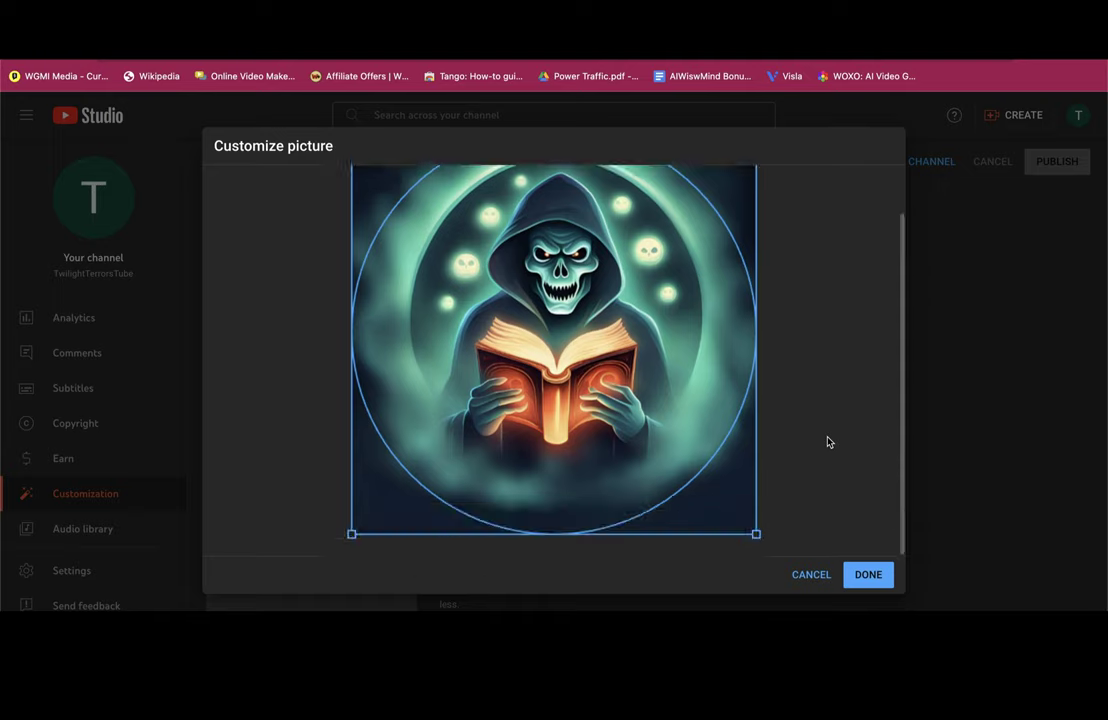
{"action": "left_click", "coordinate": [860, 575]}
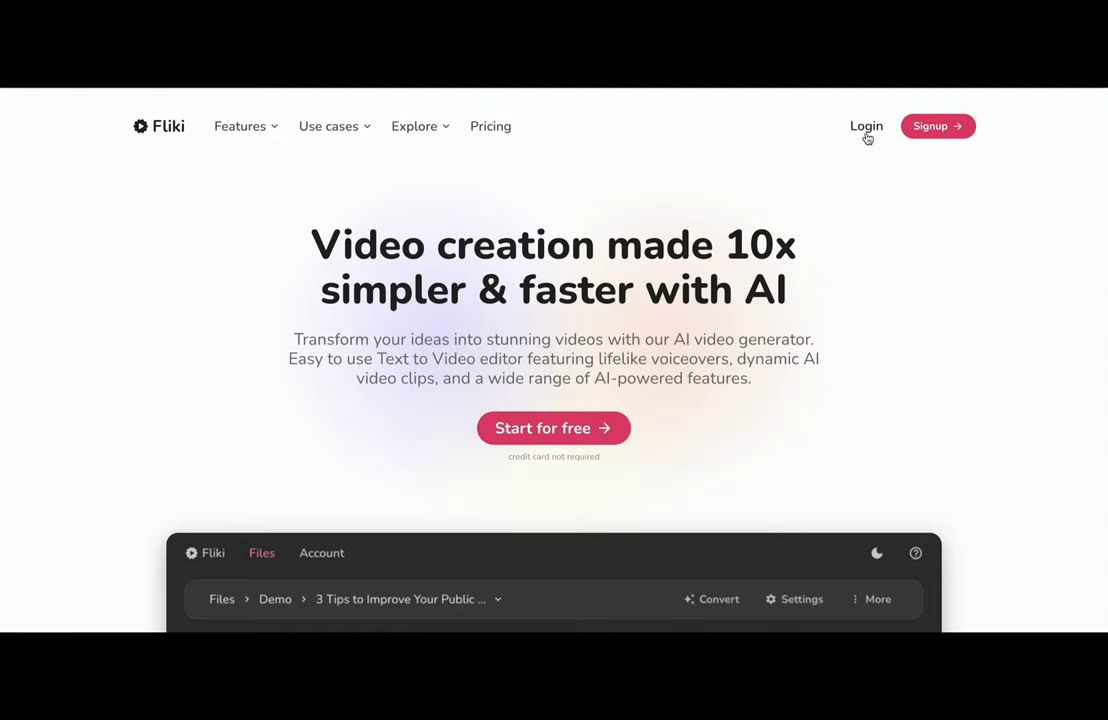
- Log in and create a Fliki file named Scary Story Channel, Landscape (16:9), starting from Idea
{"action": "left_click", "coordinate": [866, 128]}
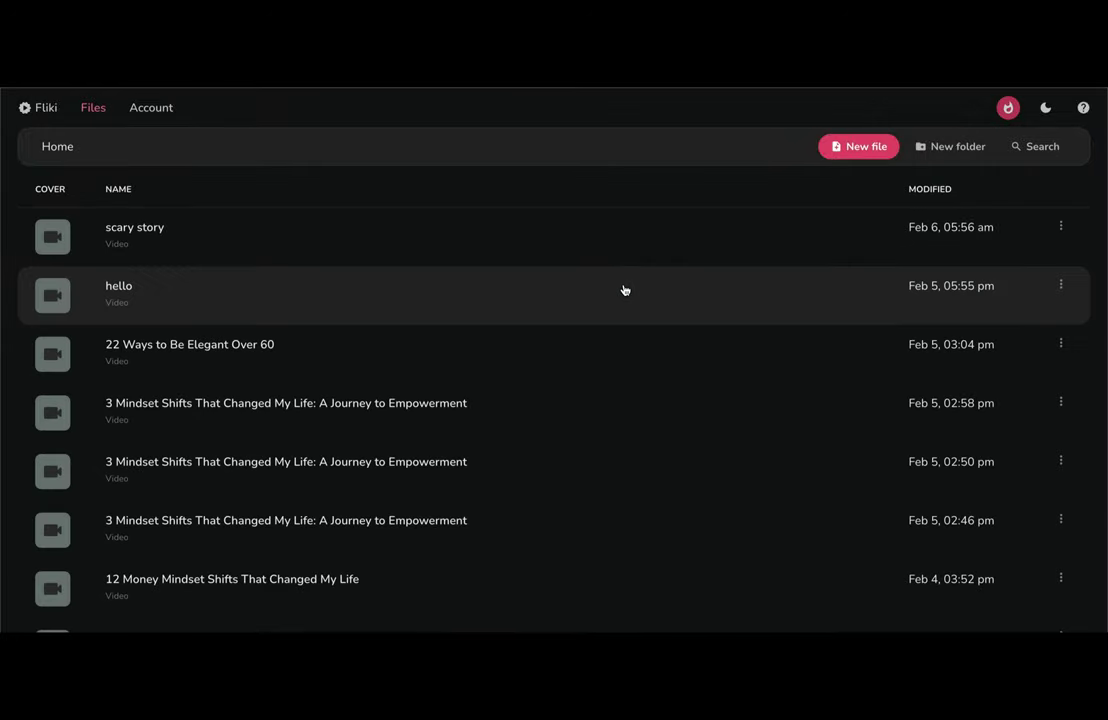
{"action": "left_click", "coordinate": [856, 152]}
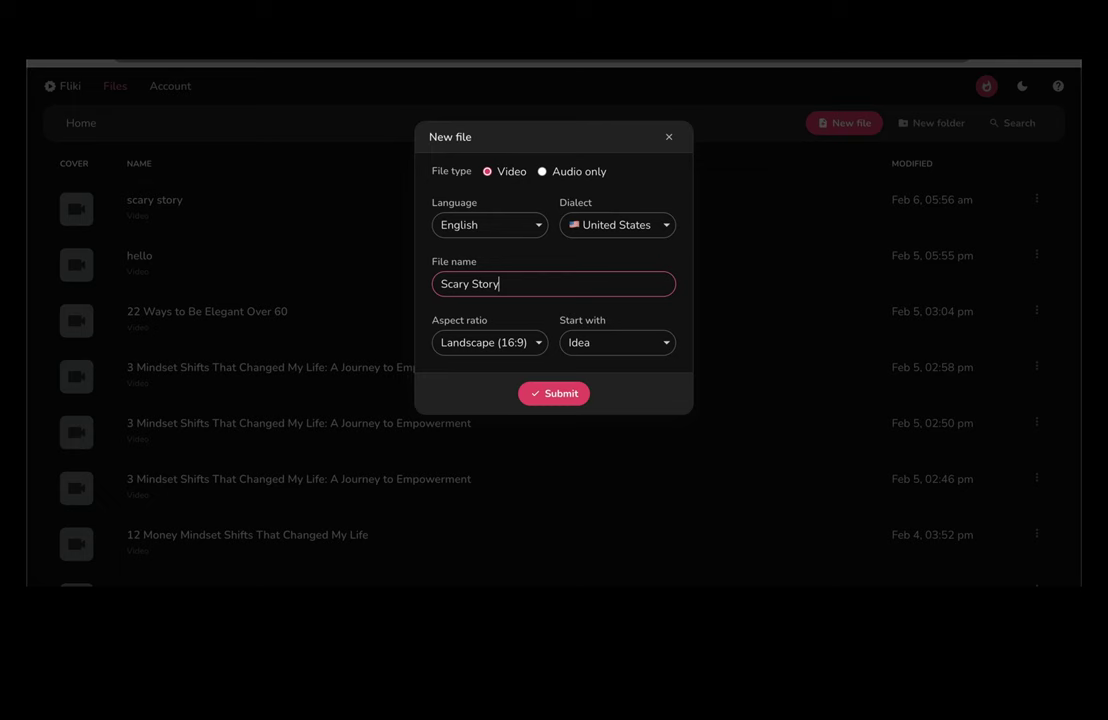
{"action": "type", "text": "Channel"}
{"action": "left_click", "coordinate": [536, 345]}
{"action": "left_click", "coordinate": [507, 346]}
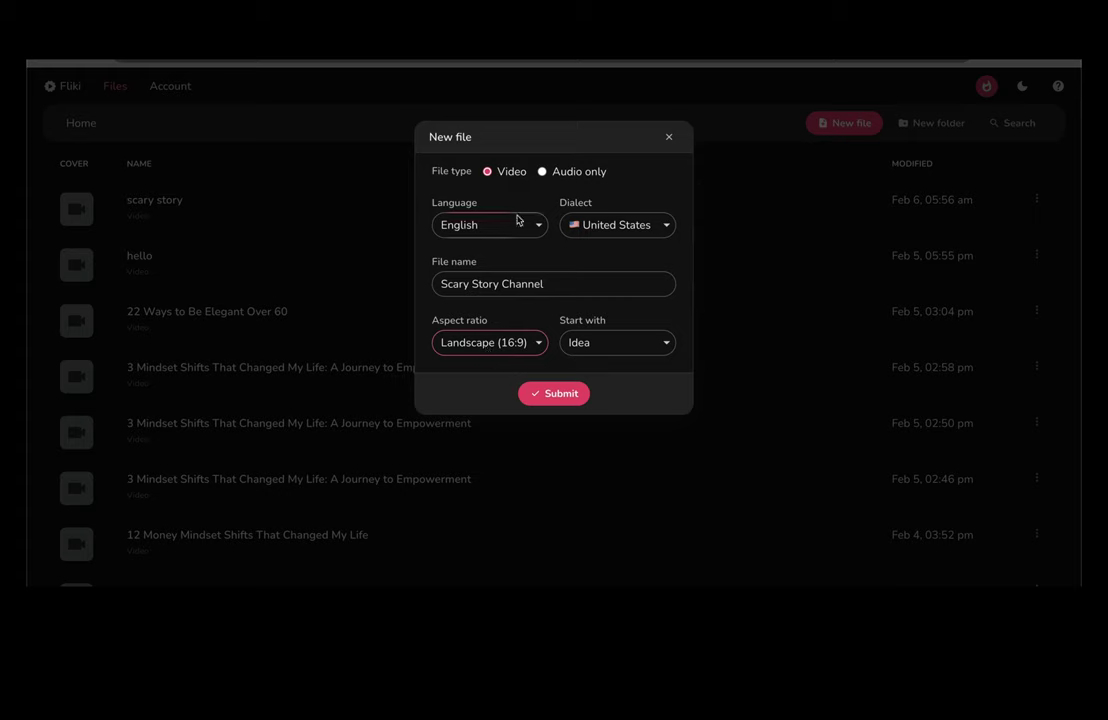
{"action": "left_click", "coordinate": [643, 346]}
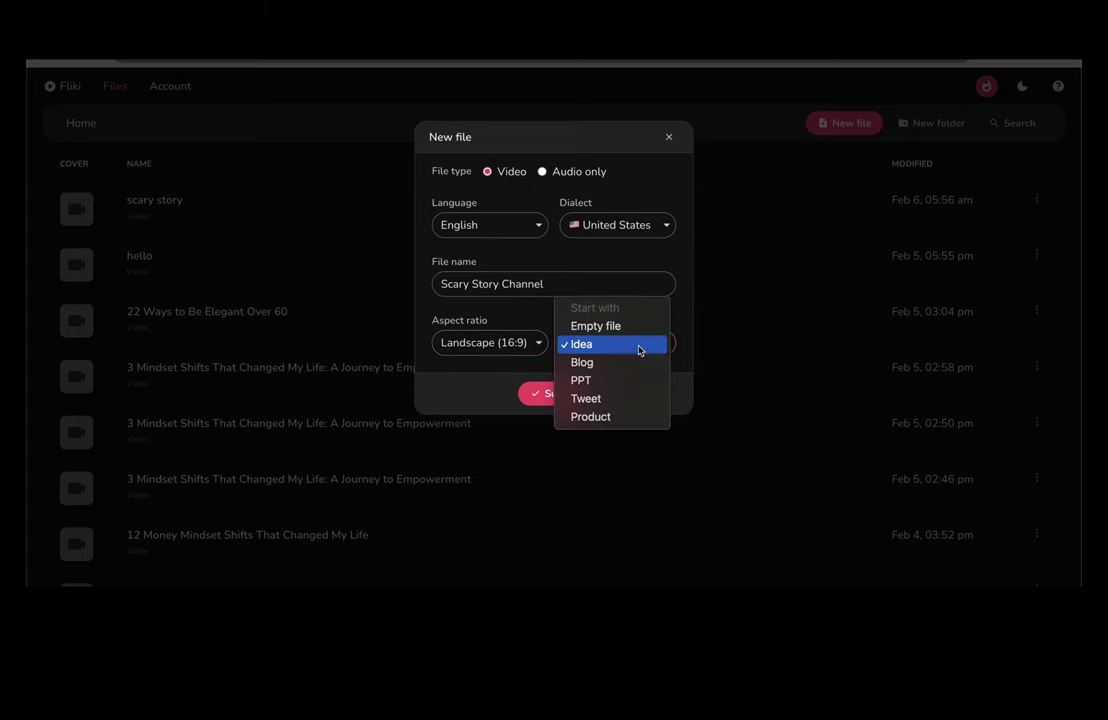
{"action": "left_click", "coordinate": [639, 346]}
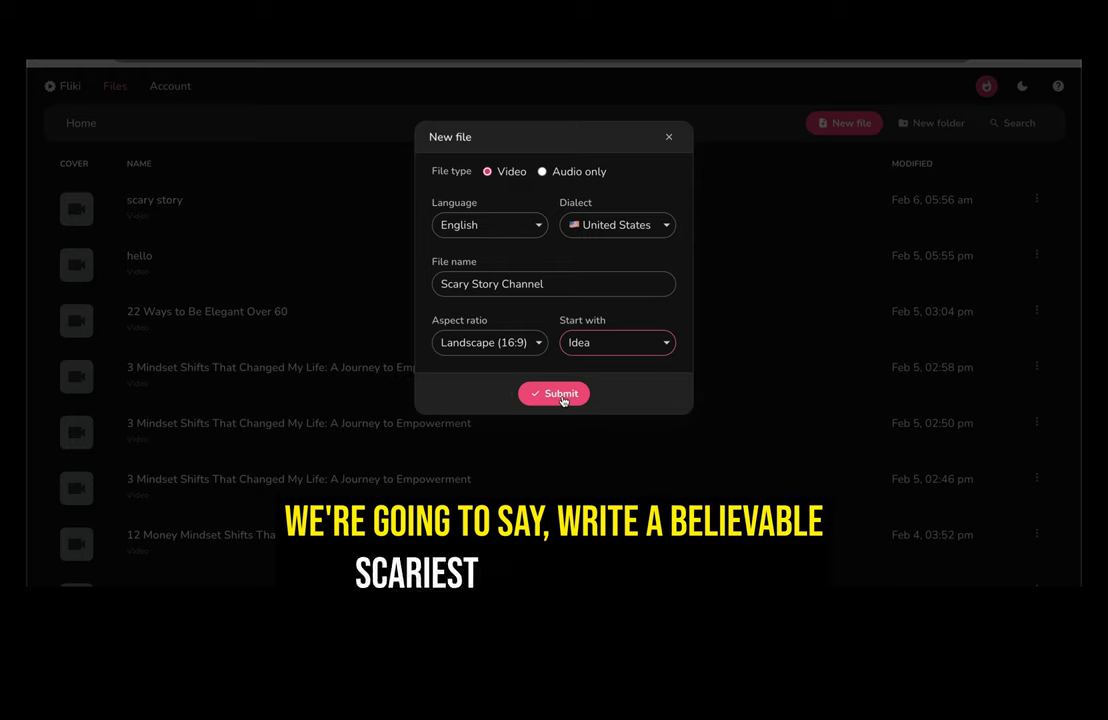
{"action": "left_click", "coordinate": [561, 395]}
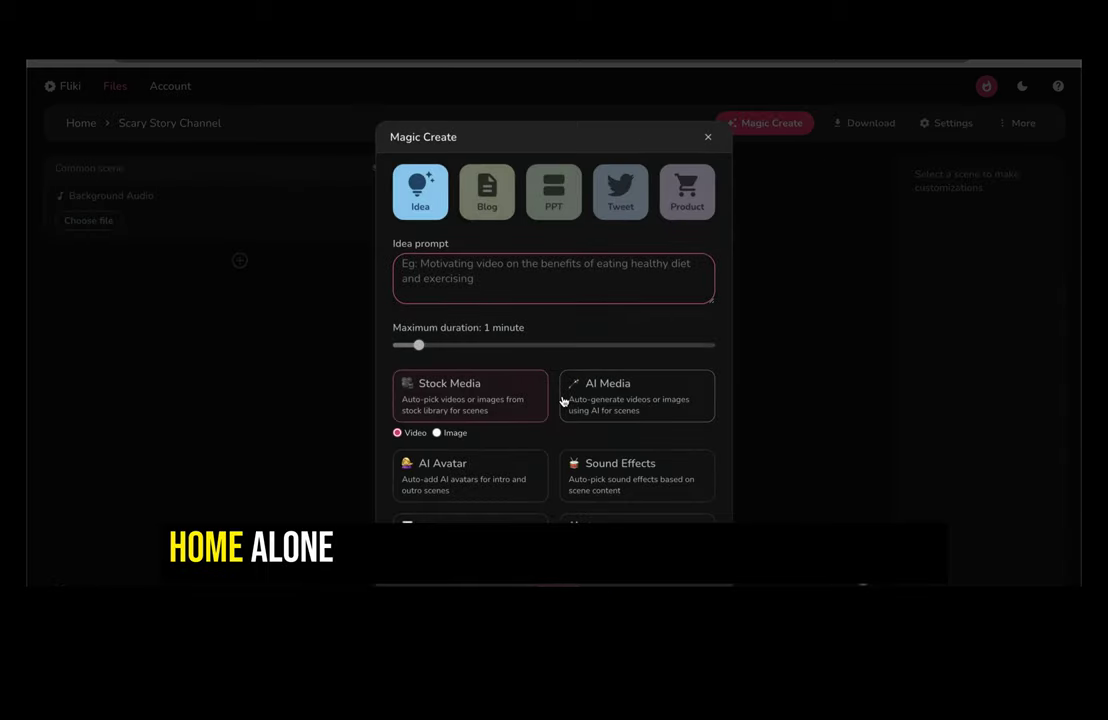
- Write the idea prompt asking for a believable home-alone scary story told first-person
{"action": "scroll", "coordinate": [580, 330], "scroll_direction": "down", "scroll_amount": 1}
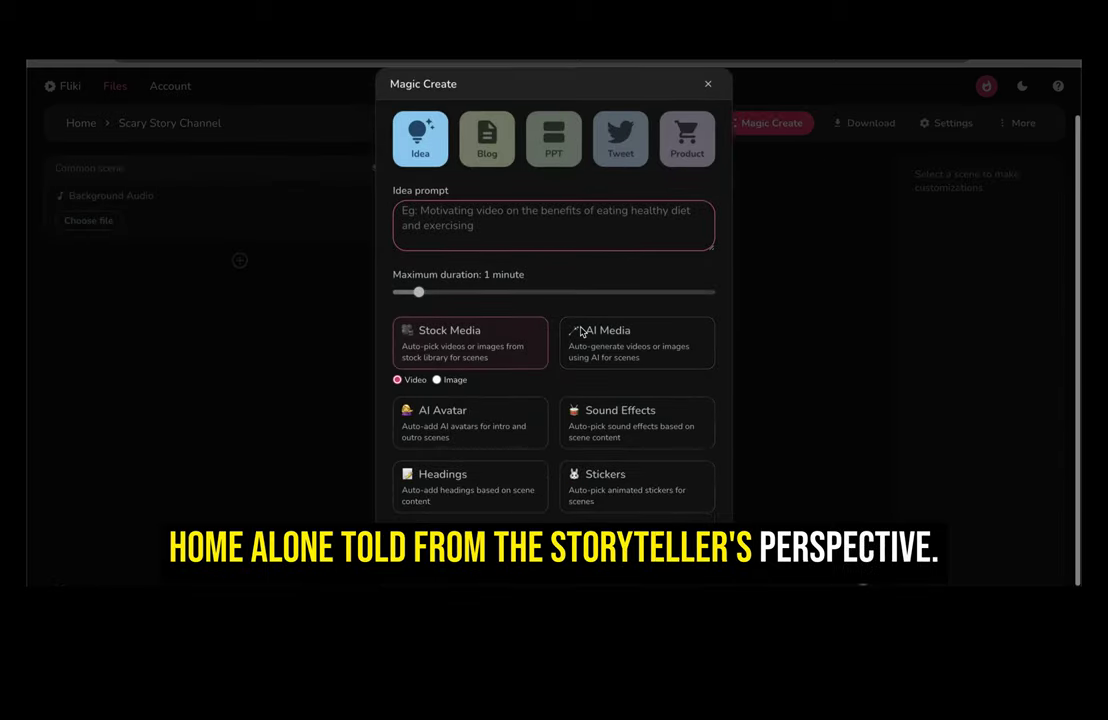
{"action": "left_click", "coordinate": [494, 224]}
{"action": "type", "text": "Write a"}
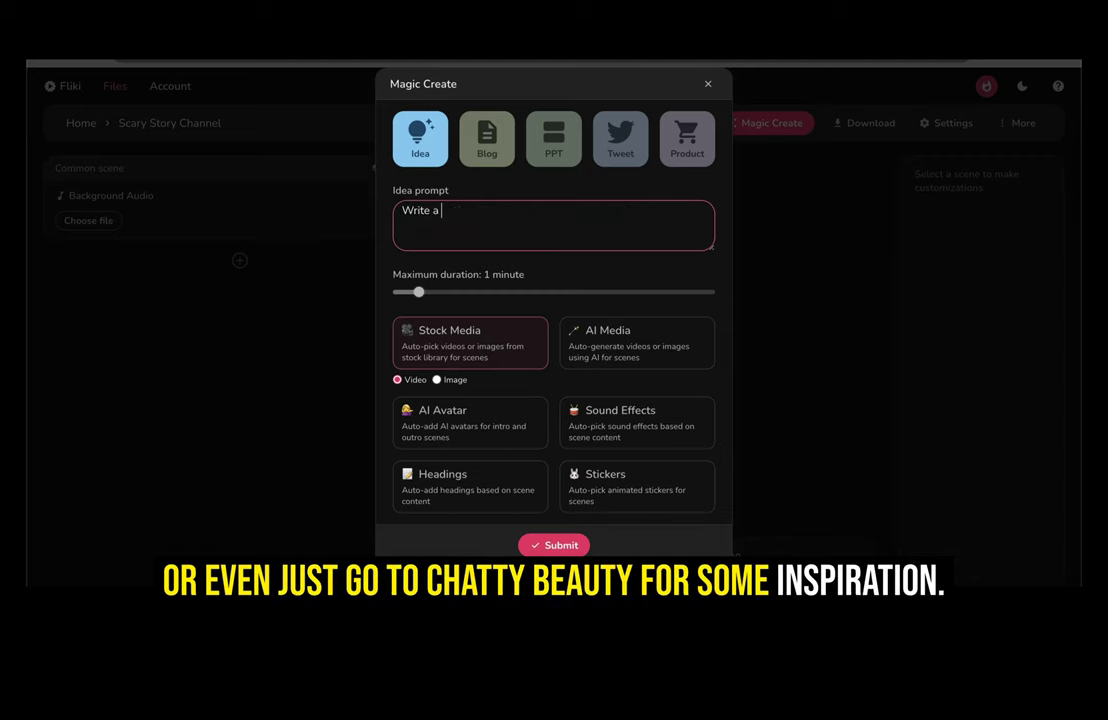
{"action": "type", "text": " belie"}
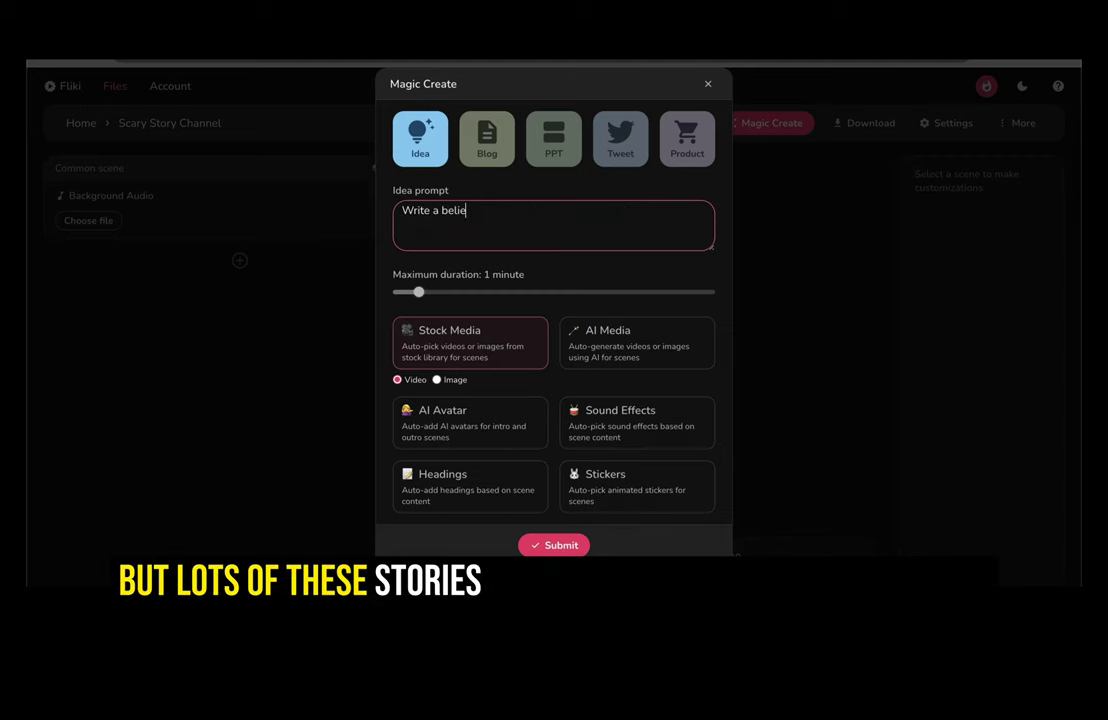
{"action": "type", "text": "vable "}
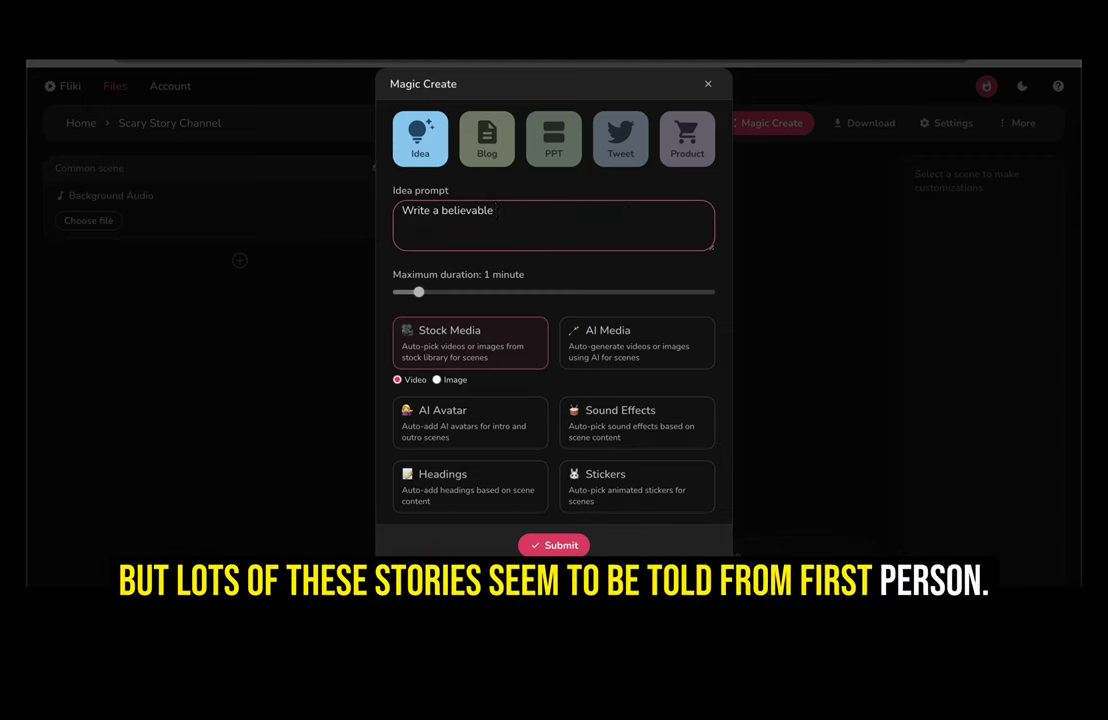
{"action": "type", "text": "scary stor"}
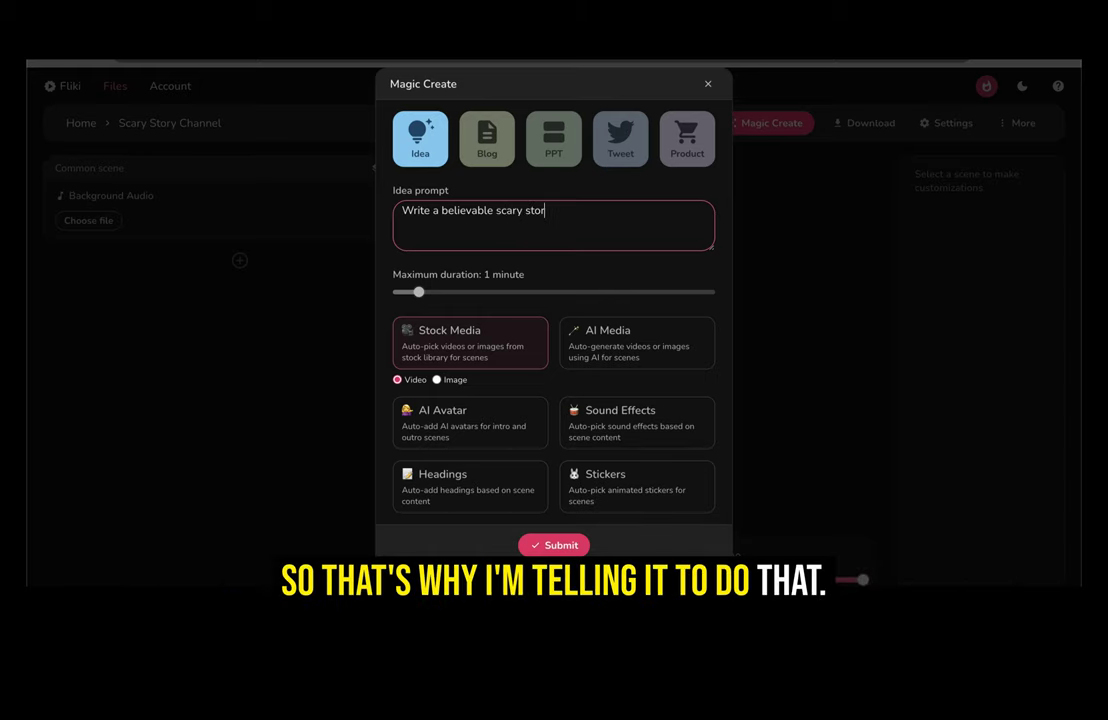
{"action": "type", "text": "y "}
{"action": "type", "text": "abou"}
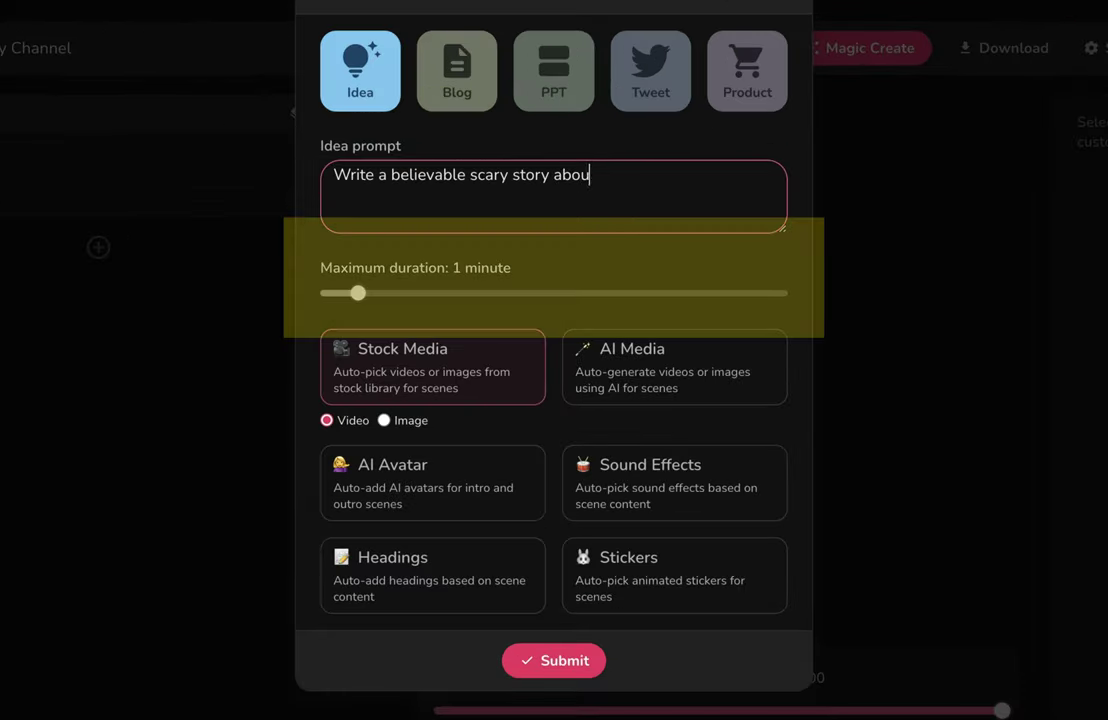
{"action": "type", "text": "t being hom"}
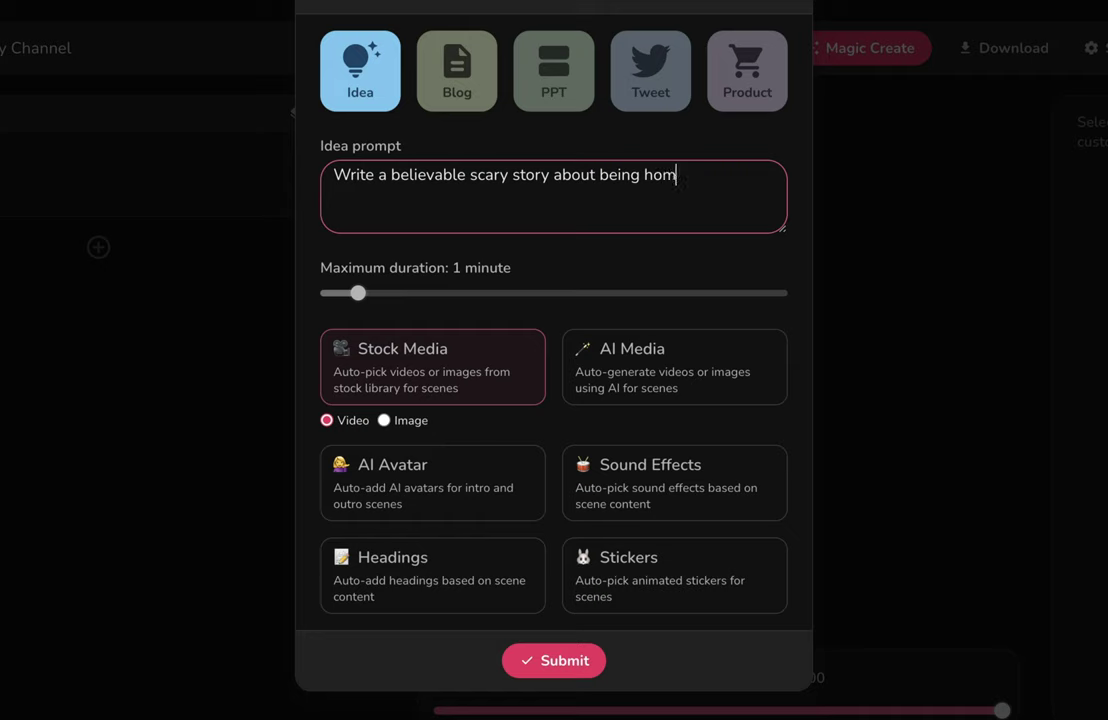
{"action": "type", "text": "e alone told from "}
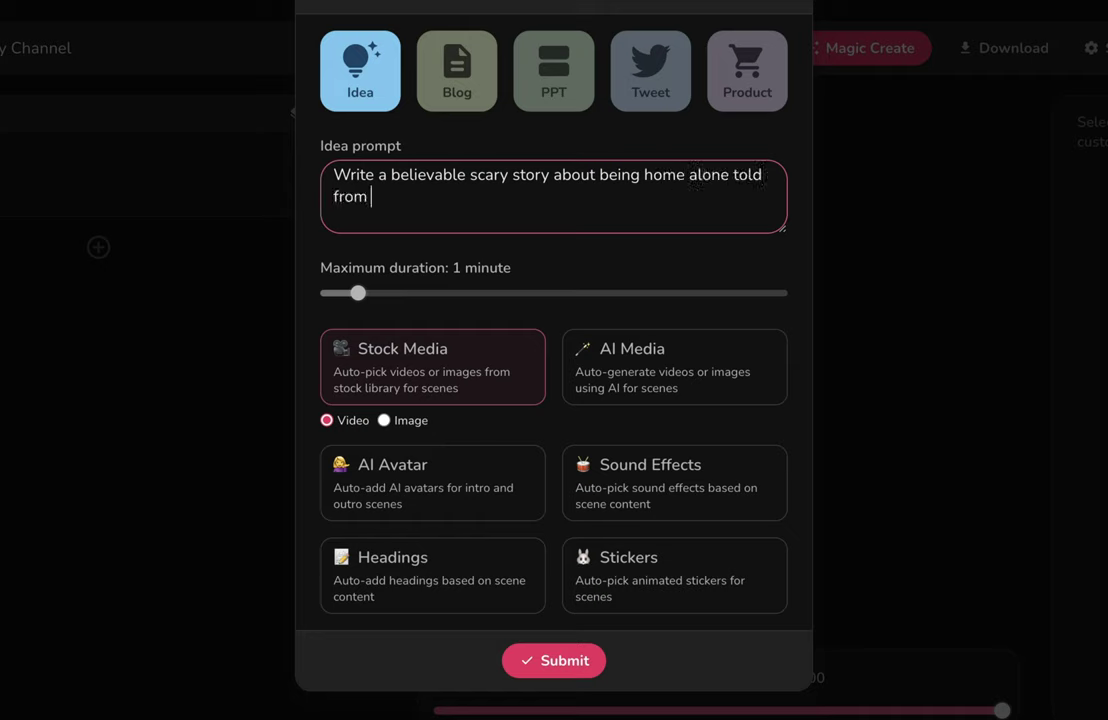
{"action": "type", "text": "the story teller's "}
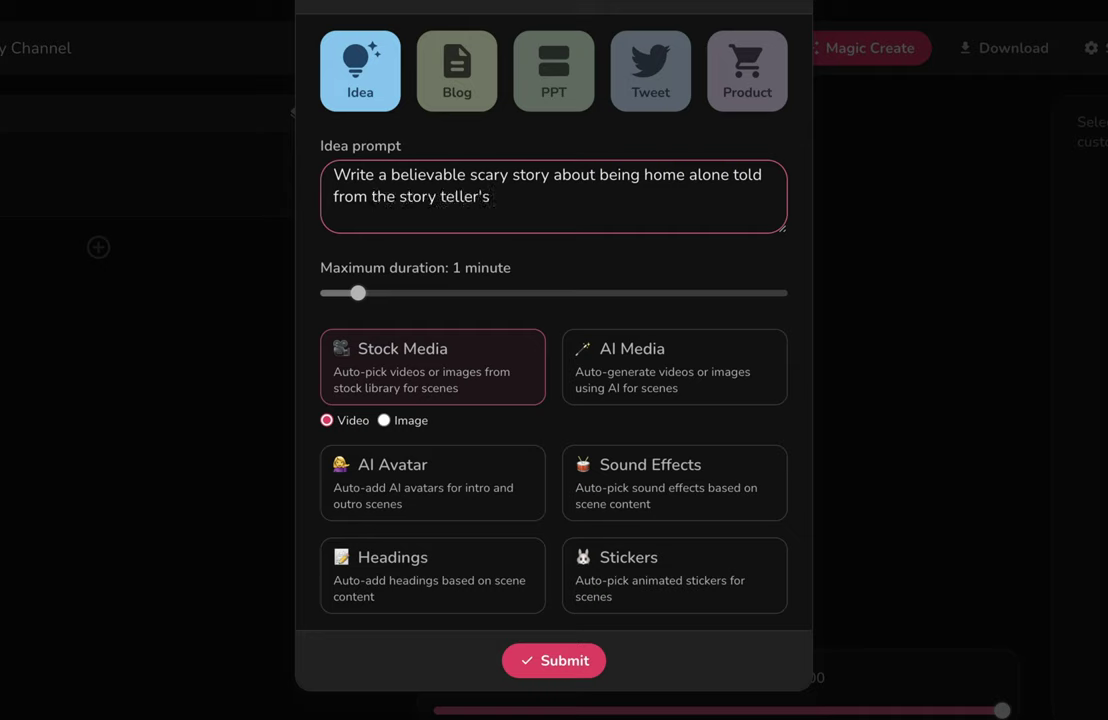
{"action": "type", "text": "perscpe"}
{"action": "key", "text": "BackSpace"}
{"action": "key", "text": "BackSpace"}
- Finish the home-alone story prompt, keep the Cinematic image style, and generate the video
{"action": "type", "text": "ective"}
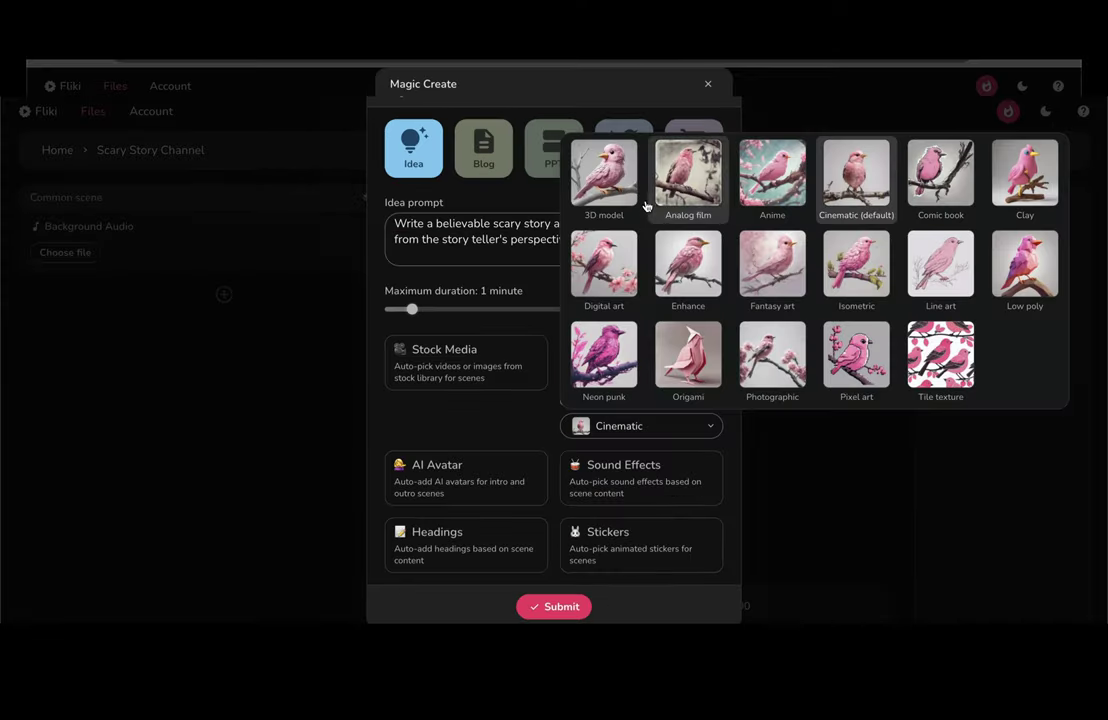
{"action": "left_click", "coordinate": [851, 205]}
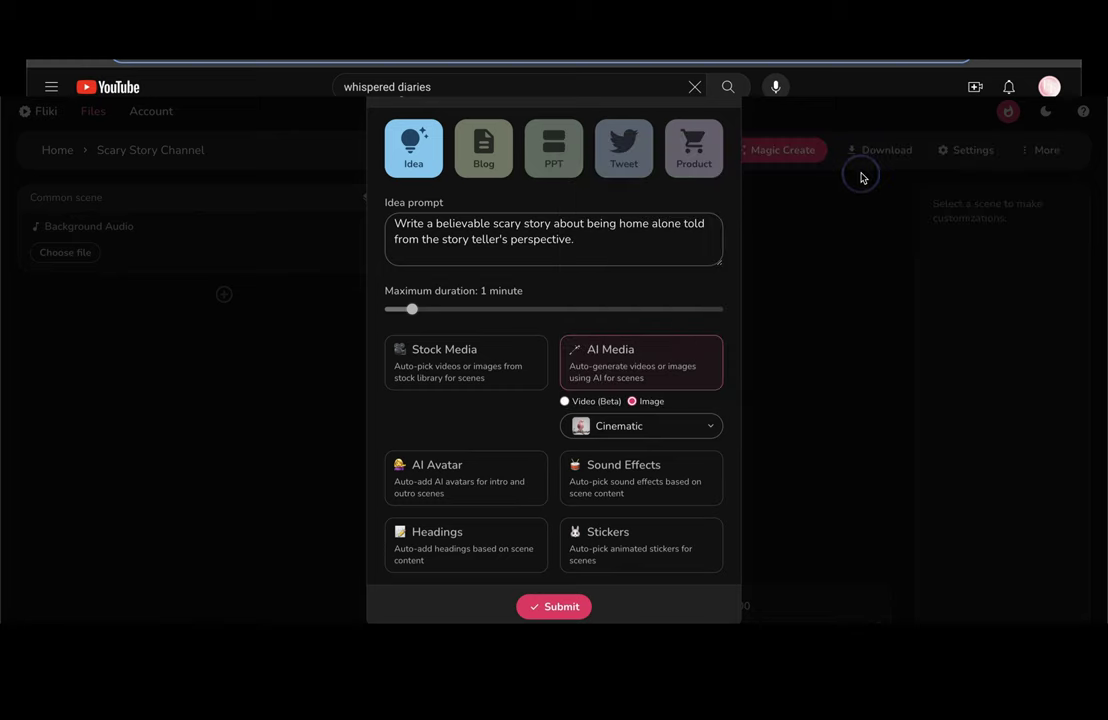
{"action": "scroll", "coordinate": [512, 426], "scroll_direction": "down", "scroll_amount": 1}
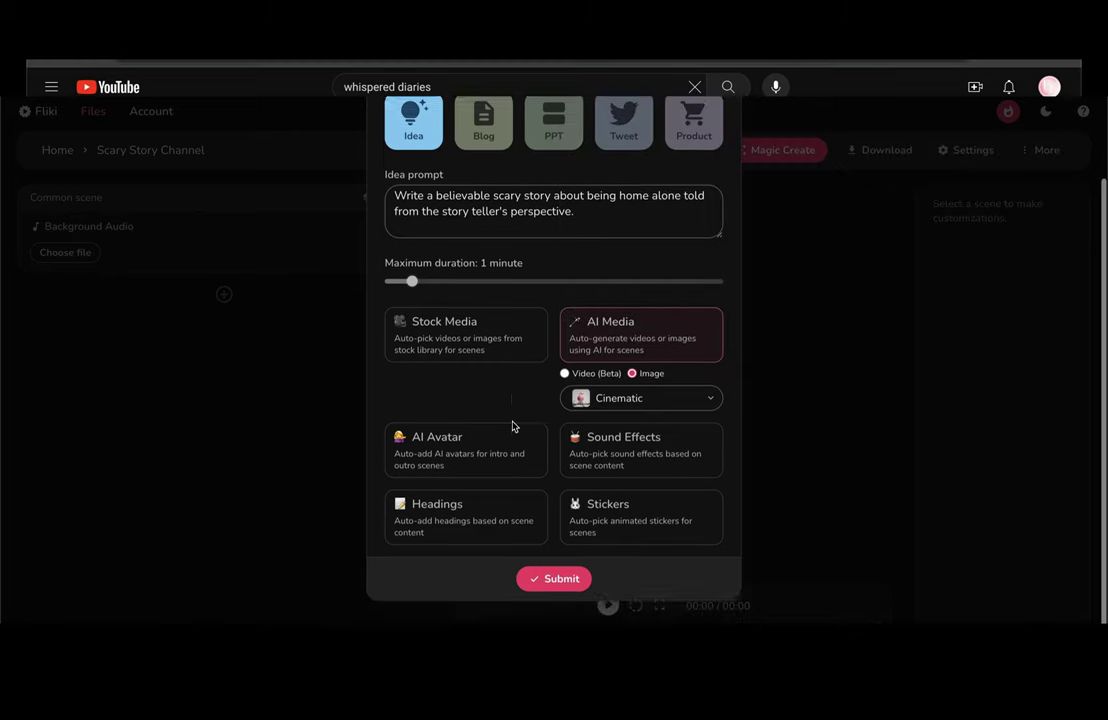
{"action": "left_click", "coordinate": [557, 596]}
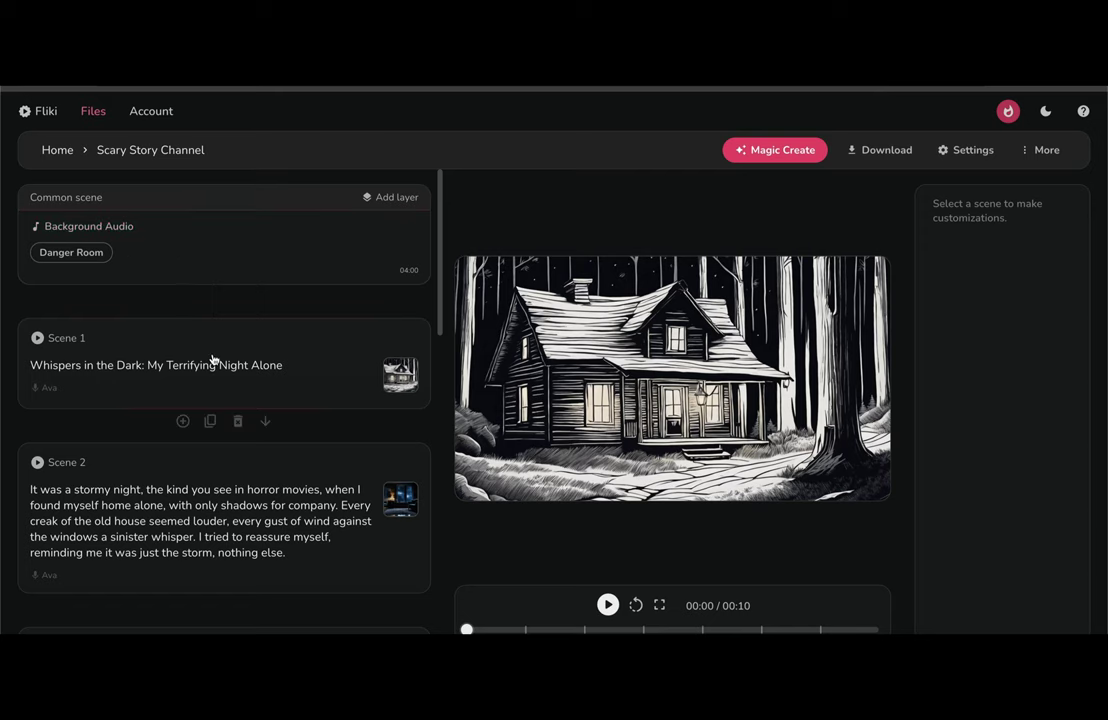
- Review Scenes 1 and 2, then bring up the media picker for Scene 4's layout
{"action": "scroll", "coordinate": [230, 385], "scroll_direction": "down", "scroll_amount": 1}
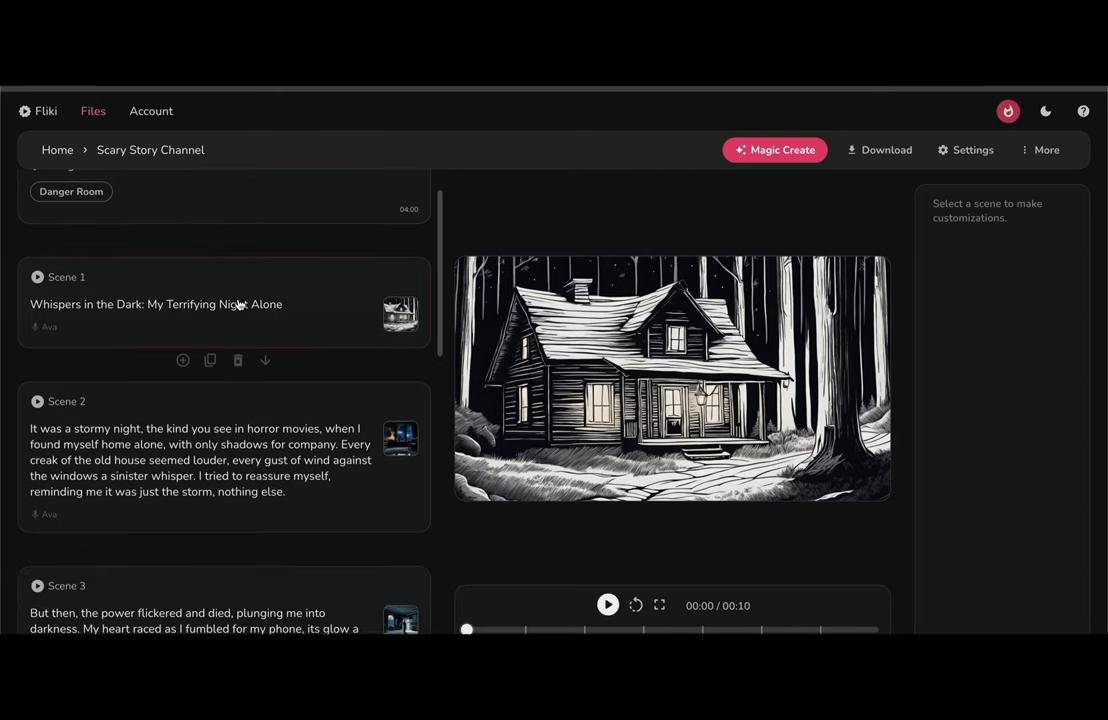
{"action": "scroll", "coordinate": [238, 407], "scroll_direction": "down", "scroll_amount": 2}
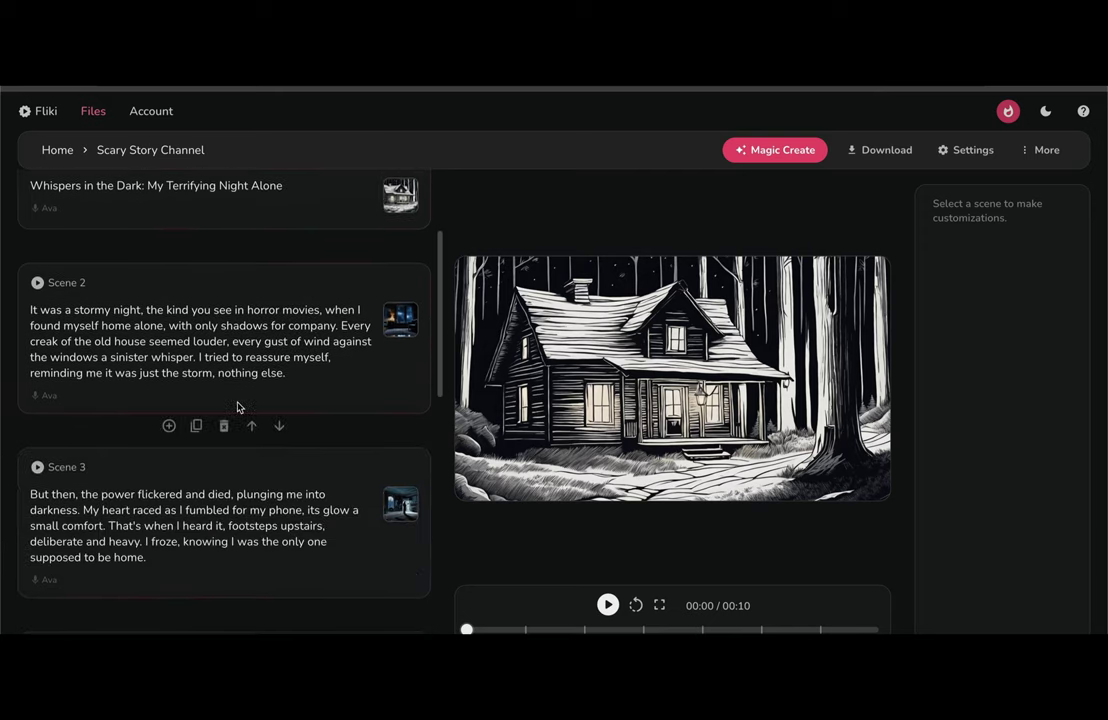
{"action": "scroll", "coordinate": [238, 407], "scroll_direction": "up", "scroll_amount": 3}
{"action": "left_click", "coordinate": [300, 384]}
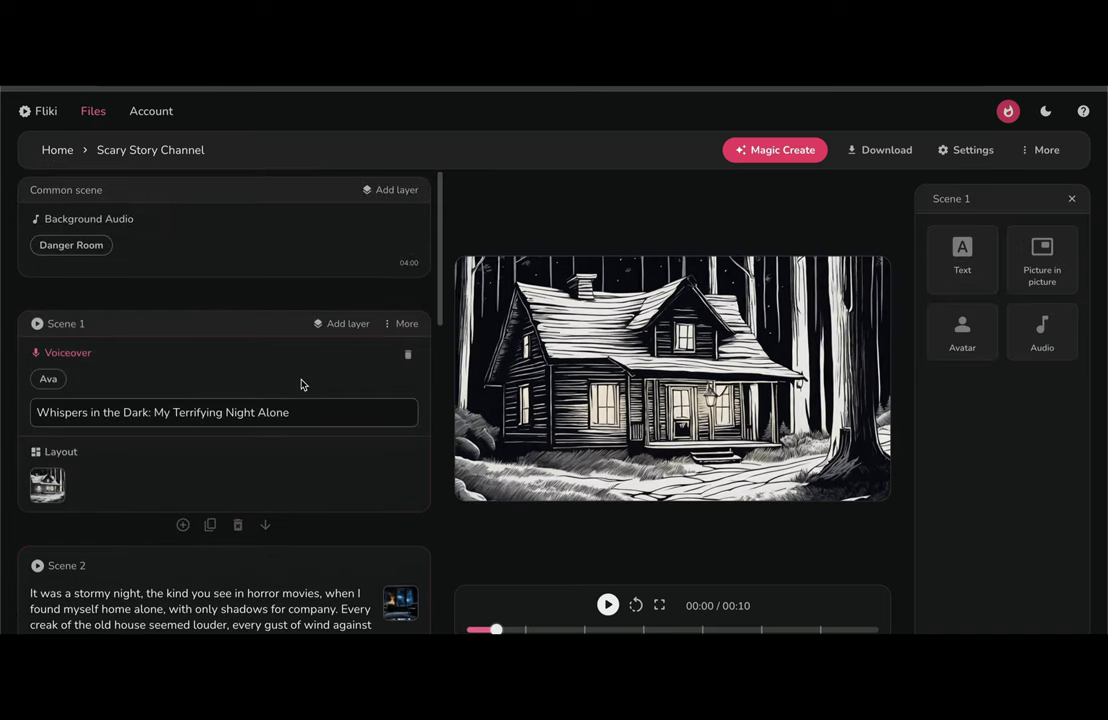
{"action": "scroll", "coordinate": [297, 566], "scroll_direction": "down", "scroll_amount": 3}
{"action": "left_click", "coordinate": [313, 496]}
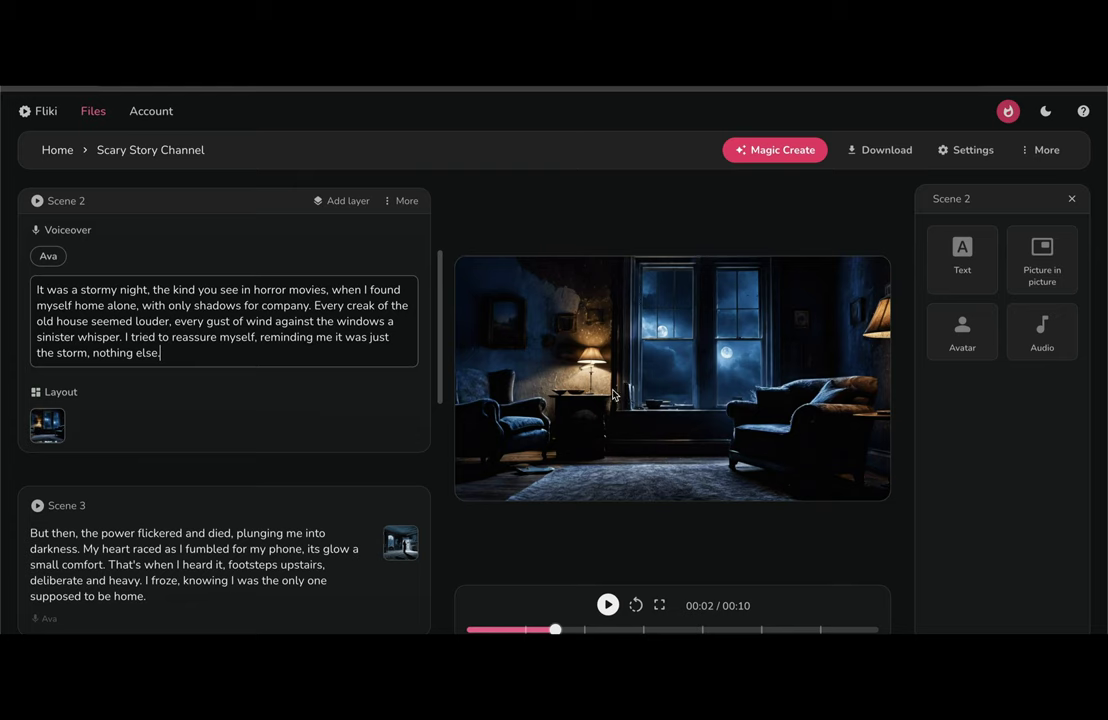
{"action": "scroll", "coordinate": [300, 540], "scroll_direction": "down", "scroll_amount": 3}
{"action": "left_click", "coordinate": [45, 424]}
- Switch Scene 4's media to AI generation and begin typing creepy staircase image instructions
{"action": "left_click", "coordinate": [45, 422]}
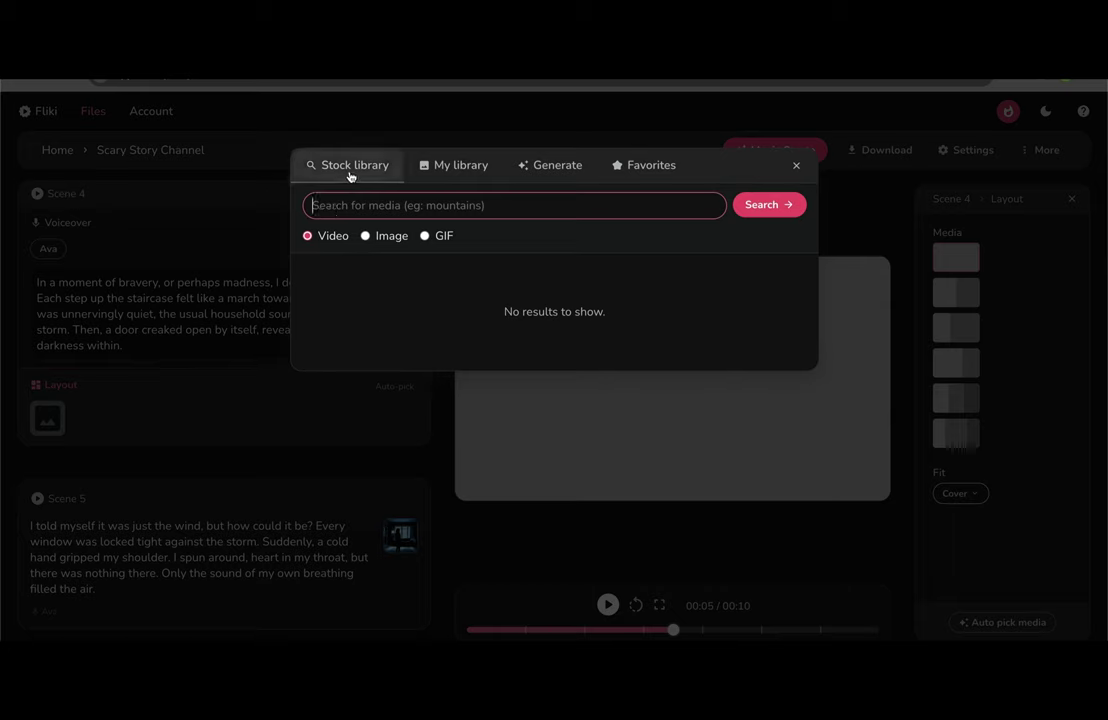
{"action": "left_click", "coordinate": [540, 174]}
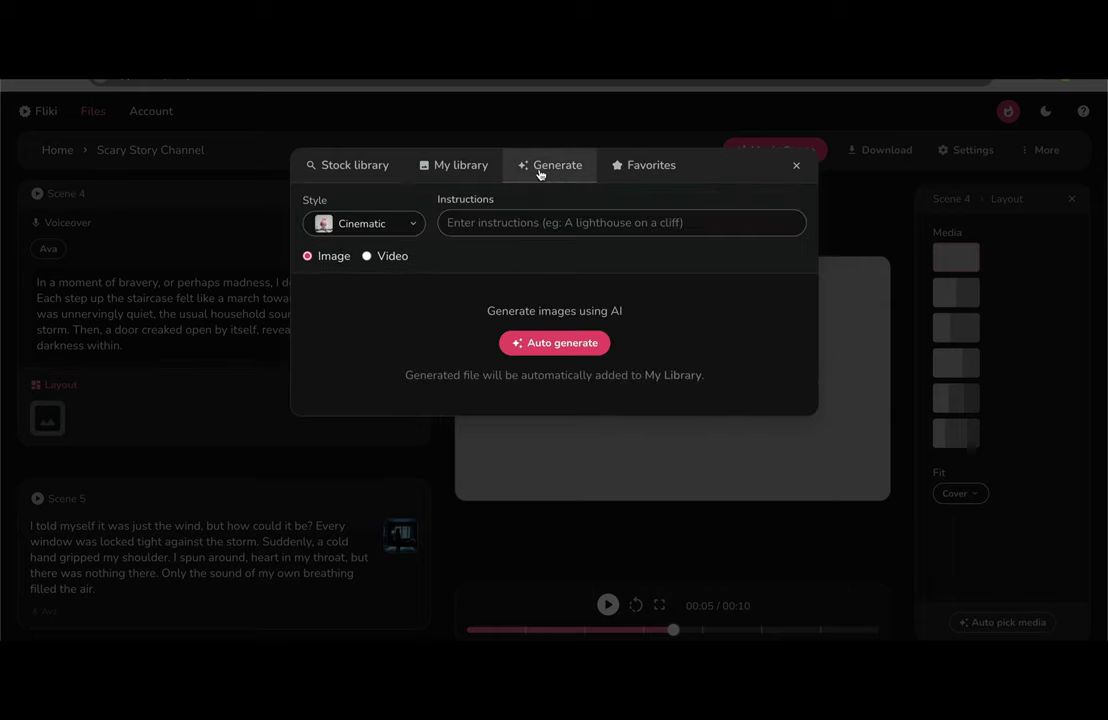
{"action": "left_click", "coordinate": [496, 224]}
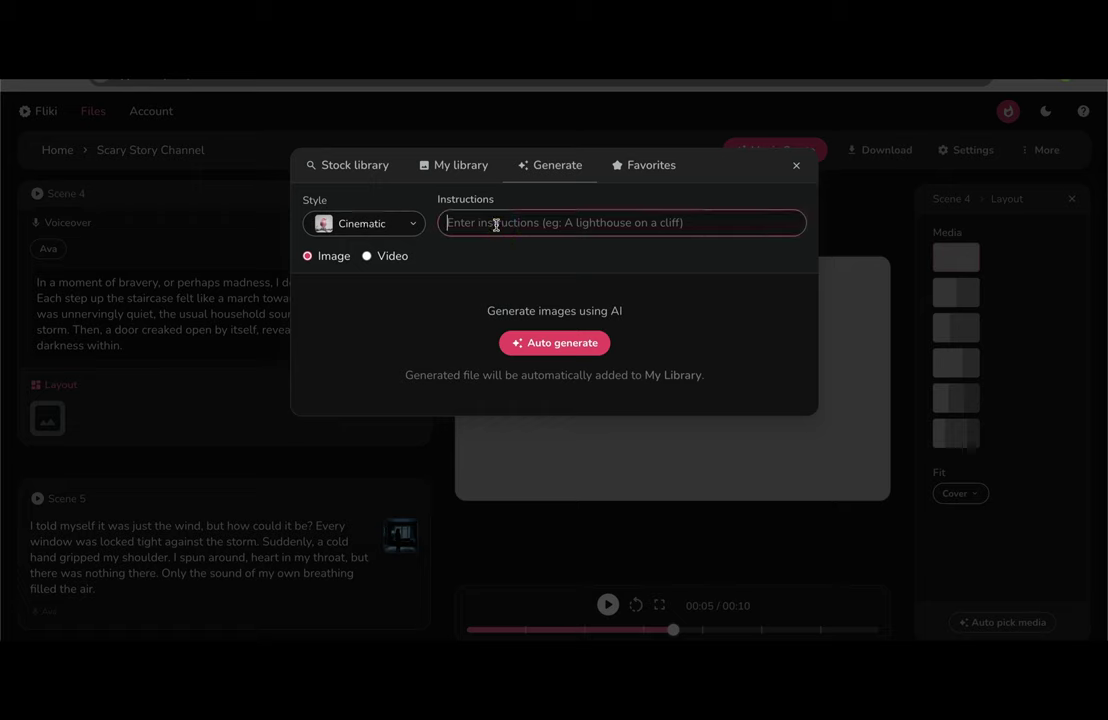
{"action": "type", "text": "a creepy stairc"}
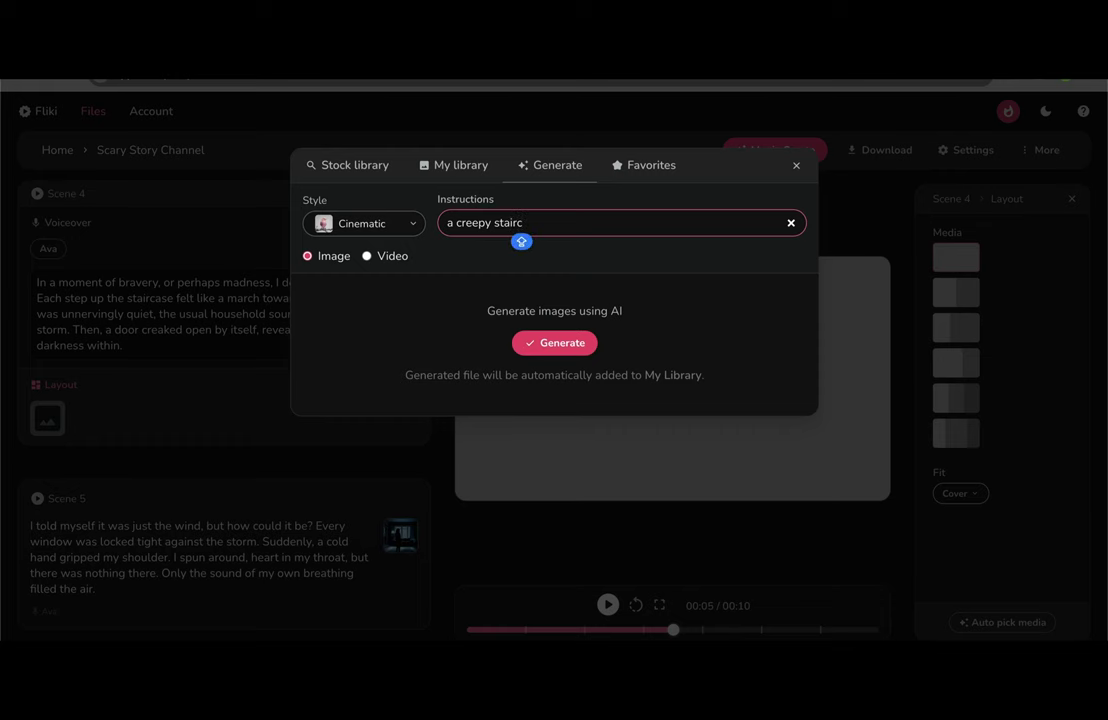
{"action": "type", "text": "AS"}
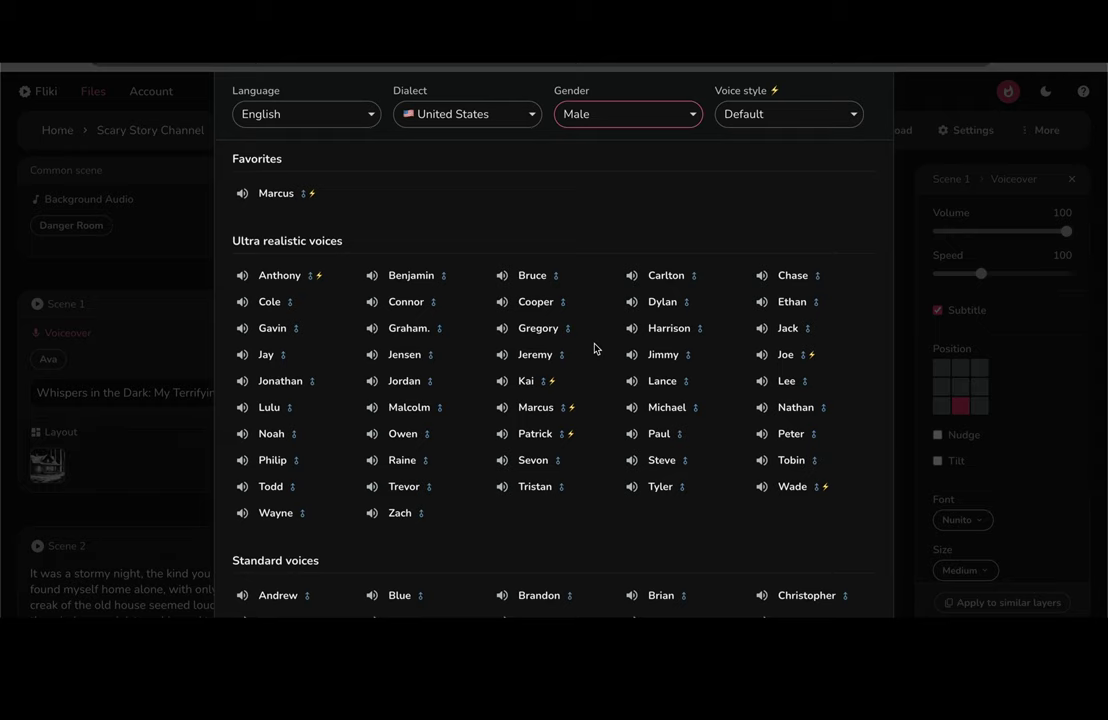
- Preview Anthony and Joe, then select Joe and apply him to all voiceovers
{"action": "left_click", "coordinate": [243, 278]}
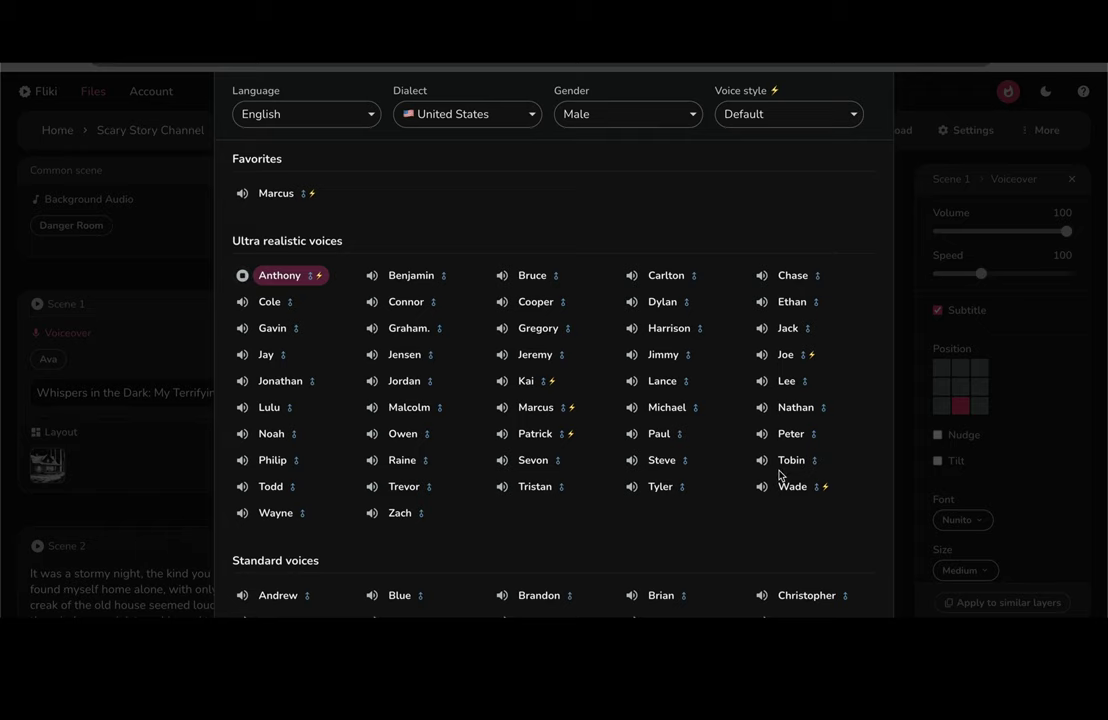
{"action": "left_click", "coordinate": [761, 357]}
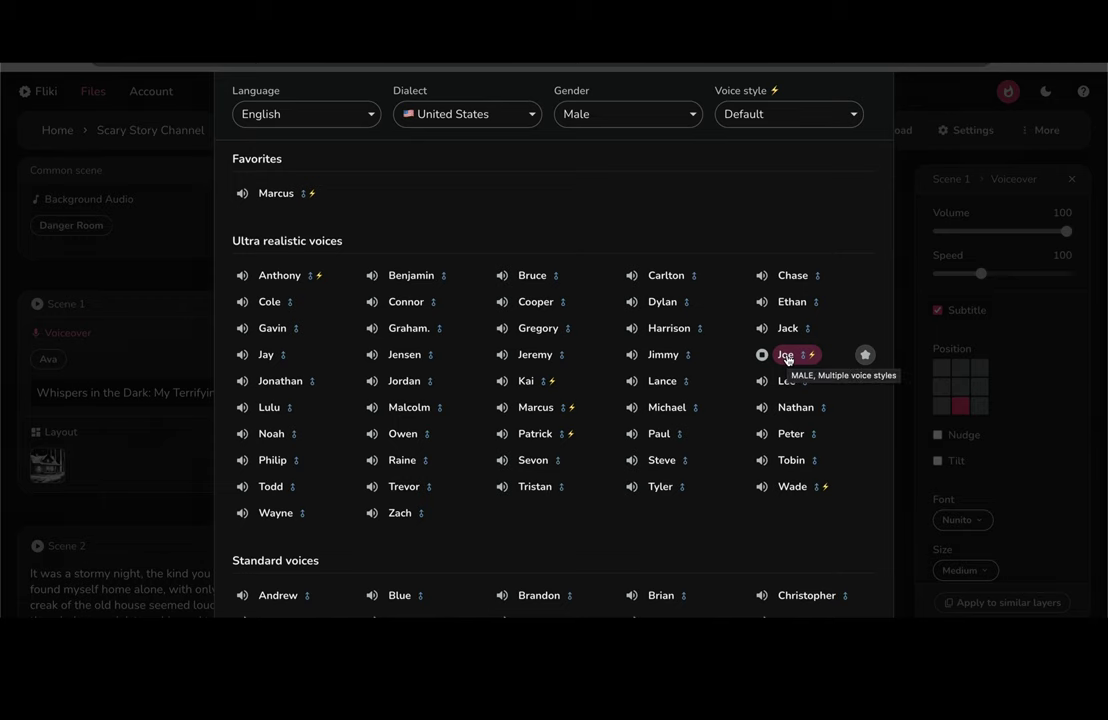
{"action": "scroll", "coordinate": [786, 358], "scroll_direction": "down", "scroll_amount": 3}
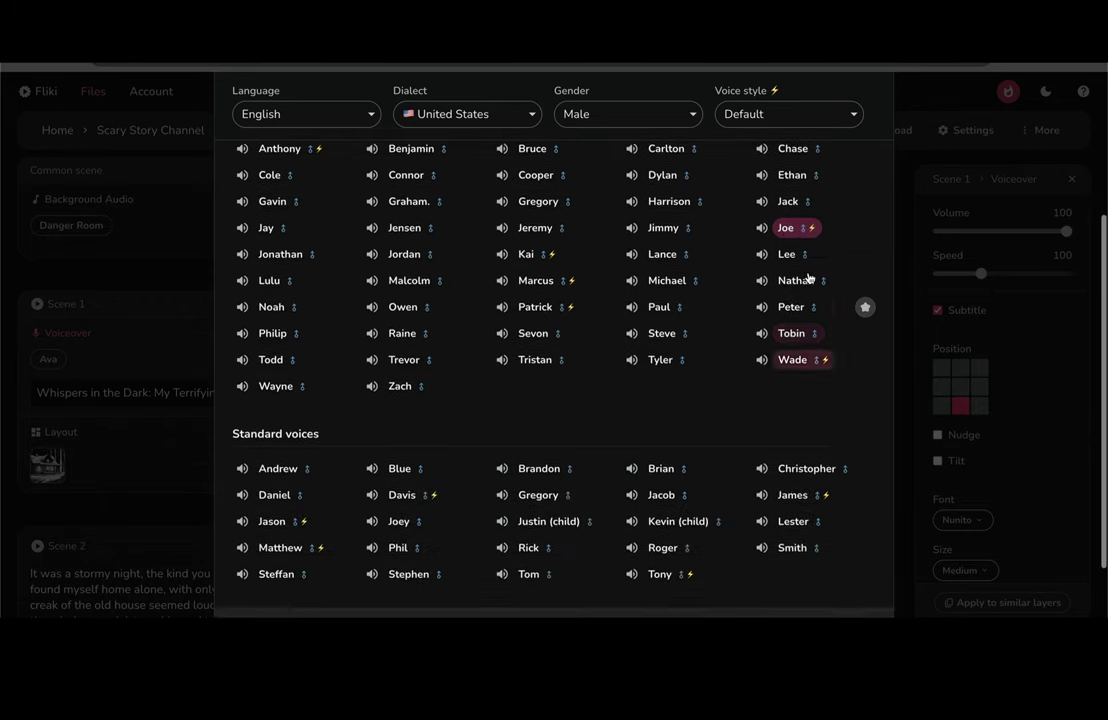
{"action": "scroll", "coordinate": [621, 413], "scroll_direction": "down", "scroll_amount": 1}
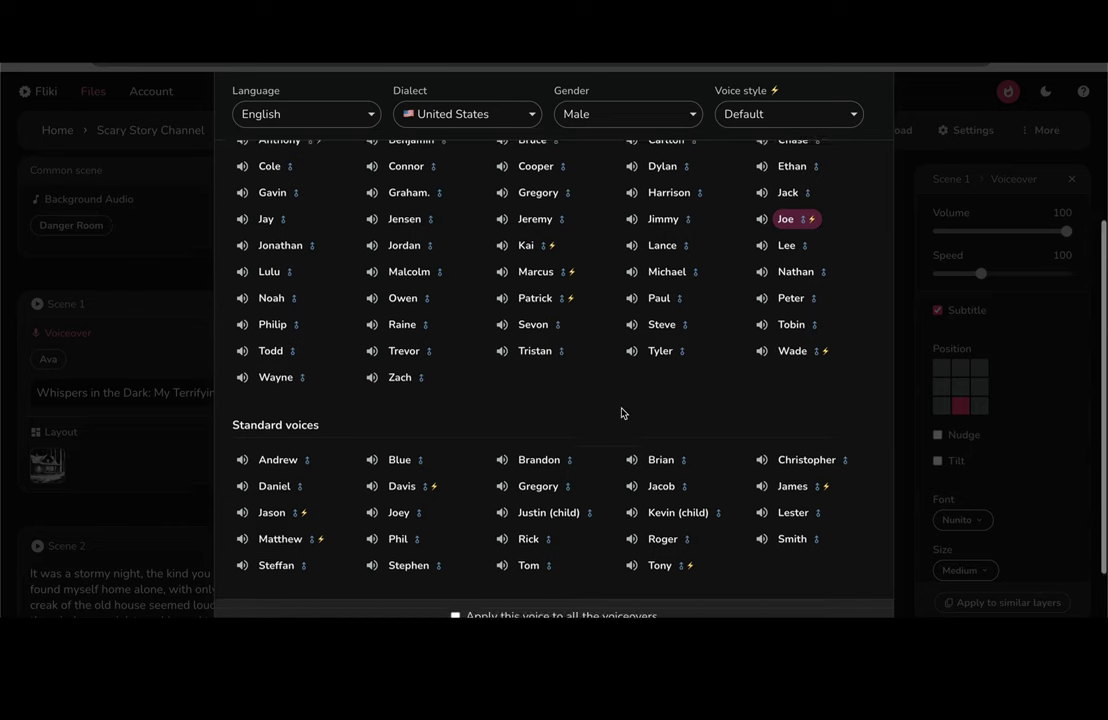
{"action": "scroll", "coordinate": [621, 413], "scroll_direction": "down", "scroll_amount": 2}
{"action": "left_click", "coordinate": [455, 524]}
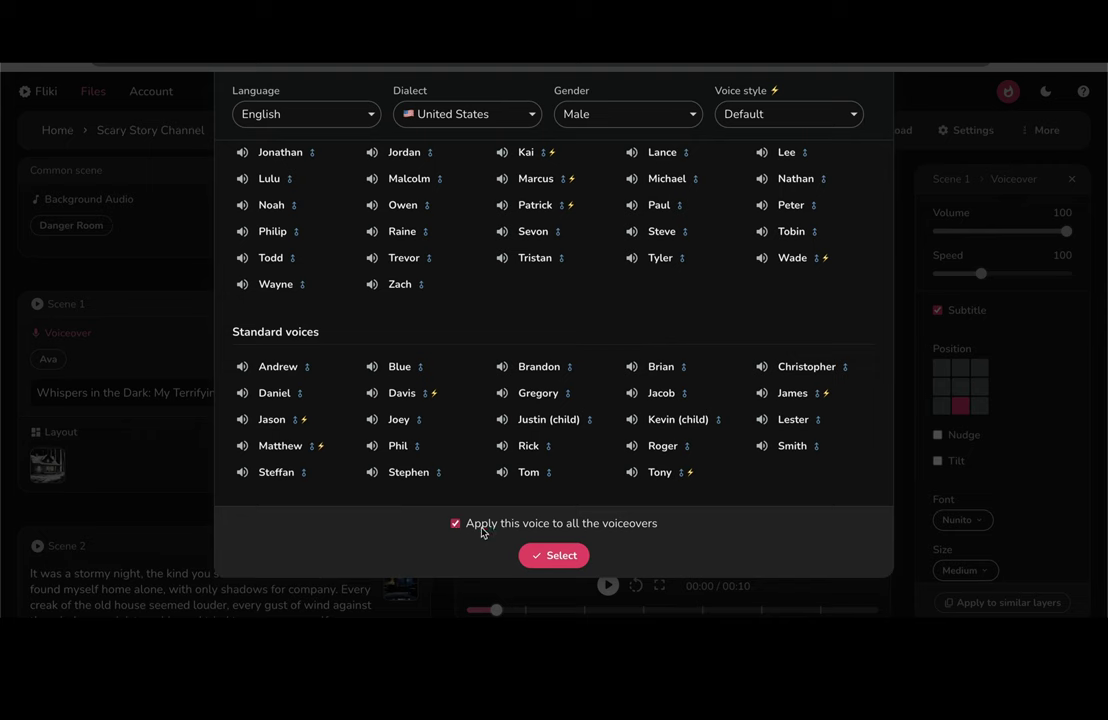
{"action": "left_click", "coordinate": [563, 558]}
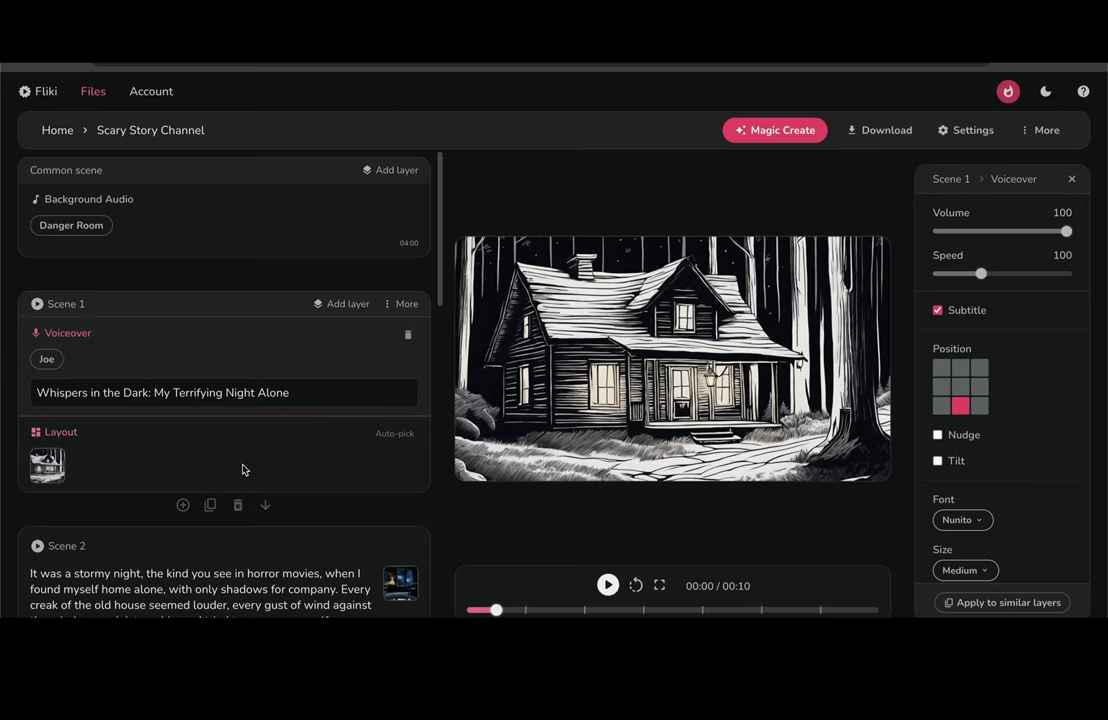
- Scroll through Scenes 1 to 5 to confirm each voiceover is narrated by Joe
{"action": "scroll", "coordinate": [243, 469], "scroll_direction": "down", "scroll_amount": 1}
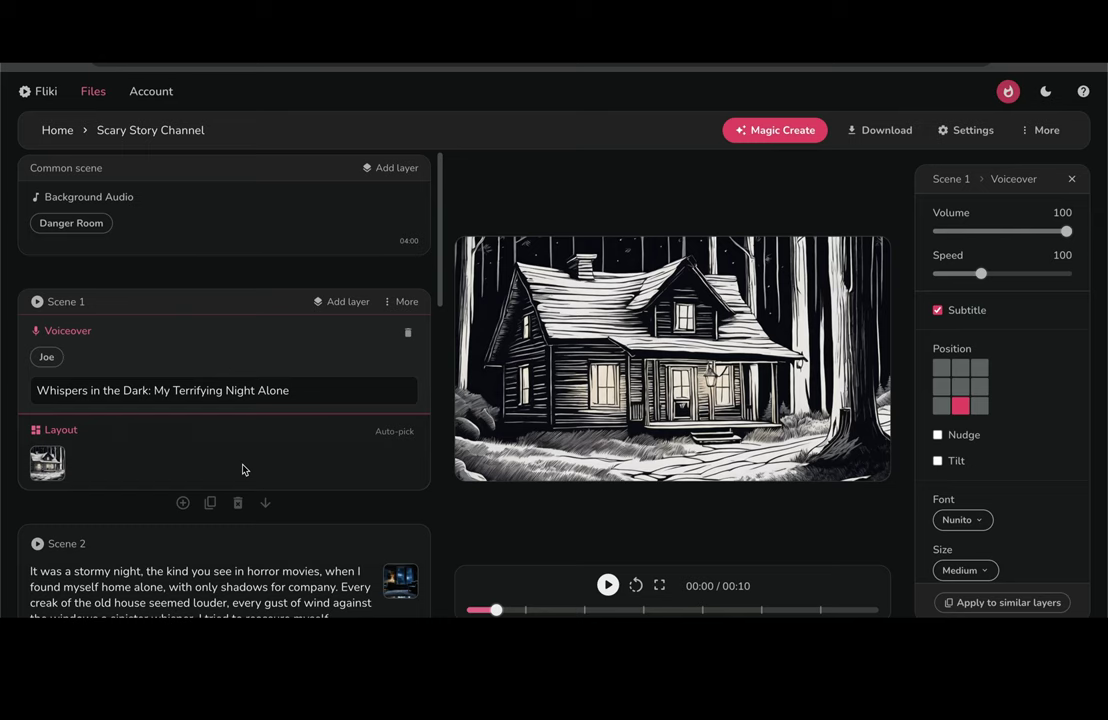
{"action": "scroll", "coordinate": [243, 470], "scroll_direction": "down", "scroll_amount": 3}
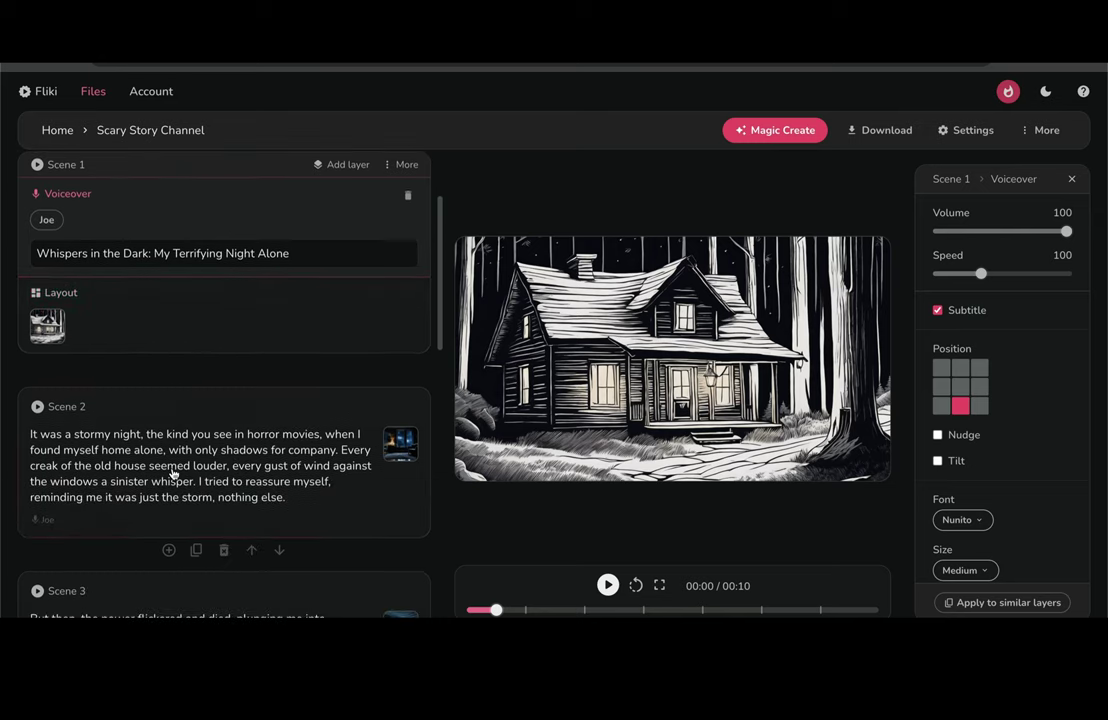
{"action": "scroll", "coordinate": [172, 473], "scroll_direction": "down", "scroll_amount": 4}
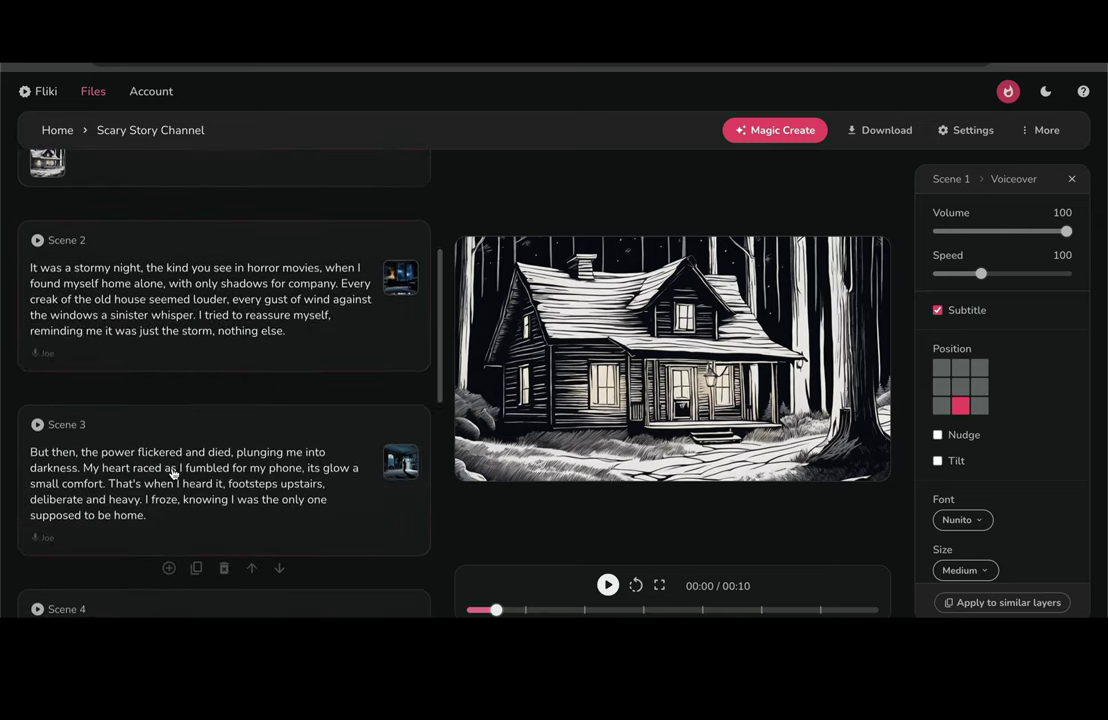
{"action": "scroll", "coordinate": [172, 473], "scroll_direction": "down", "scroll_amount": 1}
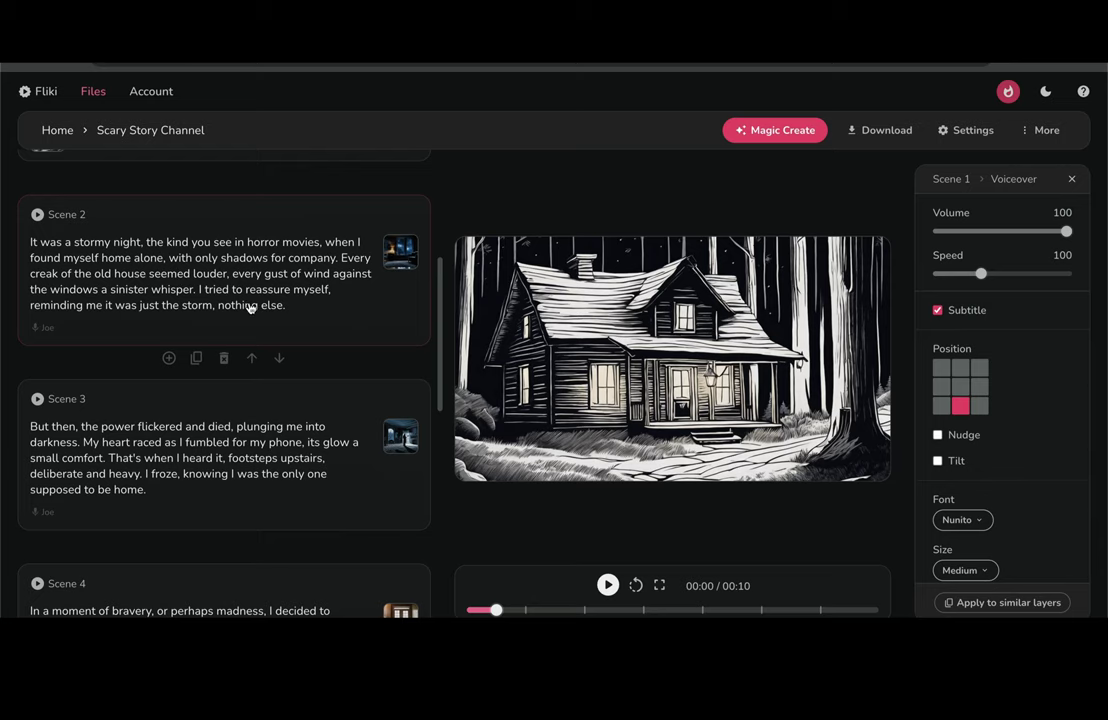
{"action": "scroll", "coordinate": [163, 570], "scroll_direction": "down", "scroll_amount": 3}
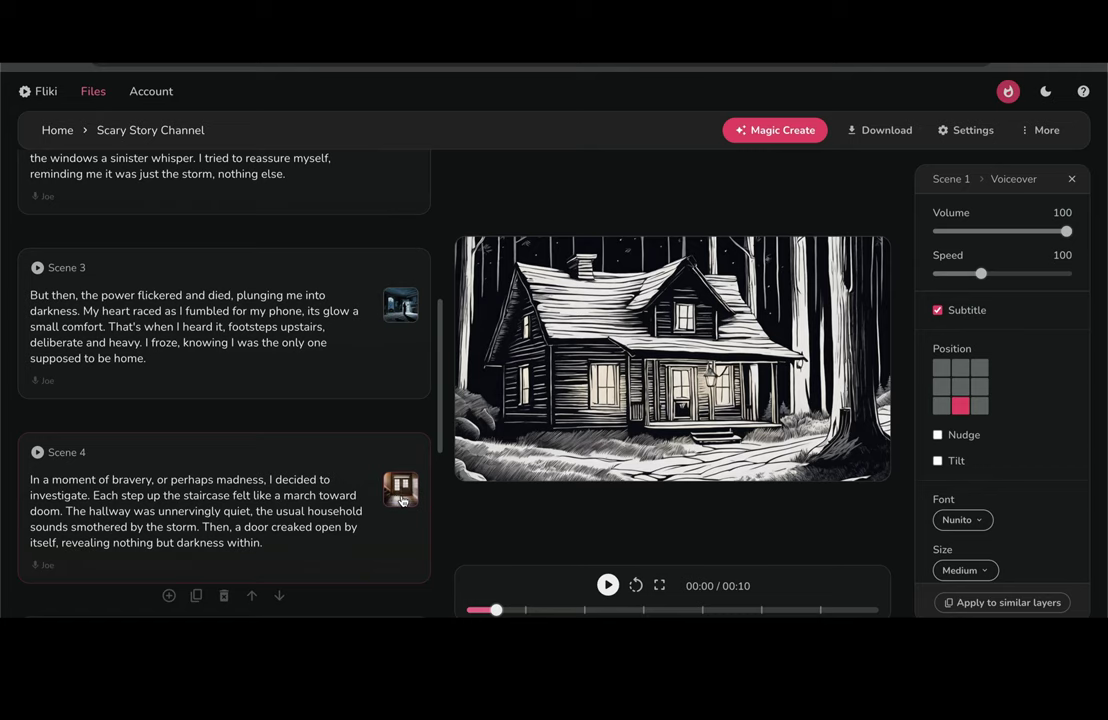
{"action": "scroll", "coordinate": [279, 517], "scroll_direction": "down", "scroll_amount": 4}
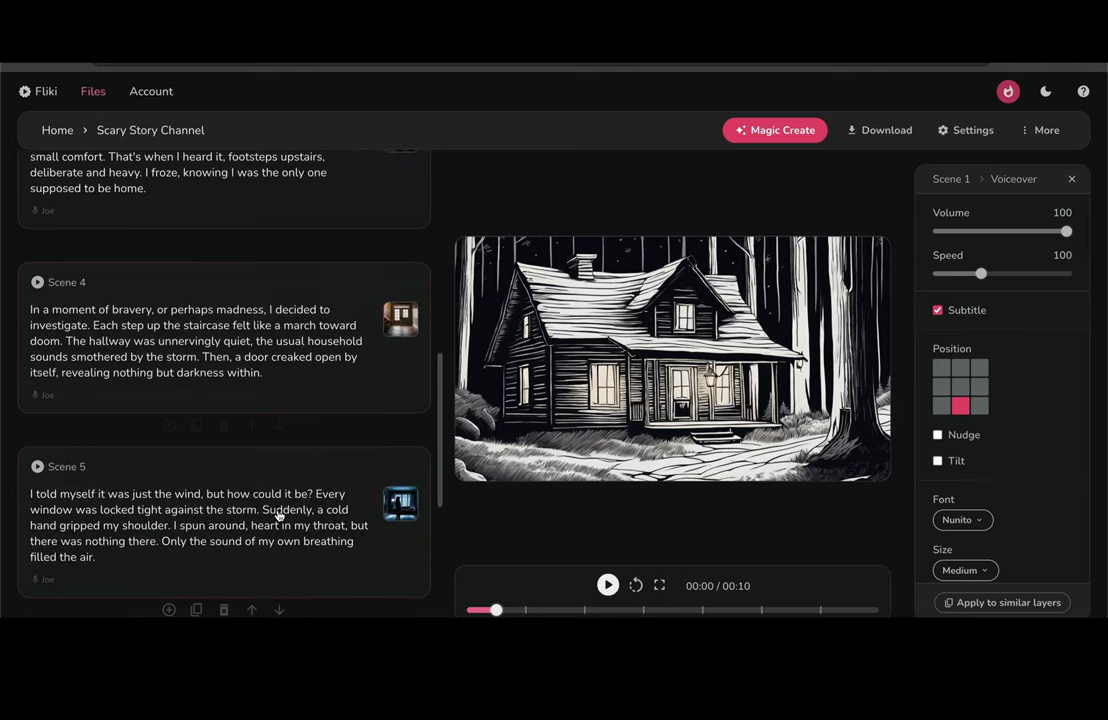
{"action": "scroll", "coordinate": [279, 516], "scroll_direction": "down", "scroll_amount": 3}
{"action": "scroll", "coordinate": [279, 517], "scroll_direction": "up", "scroll_amount": 15}
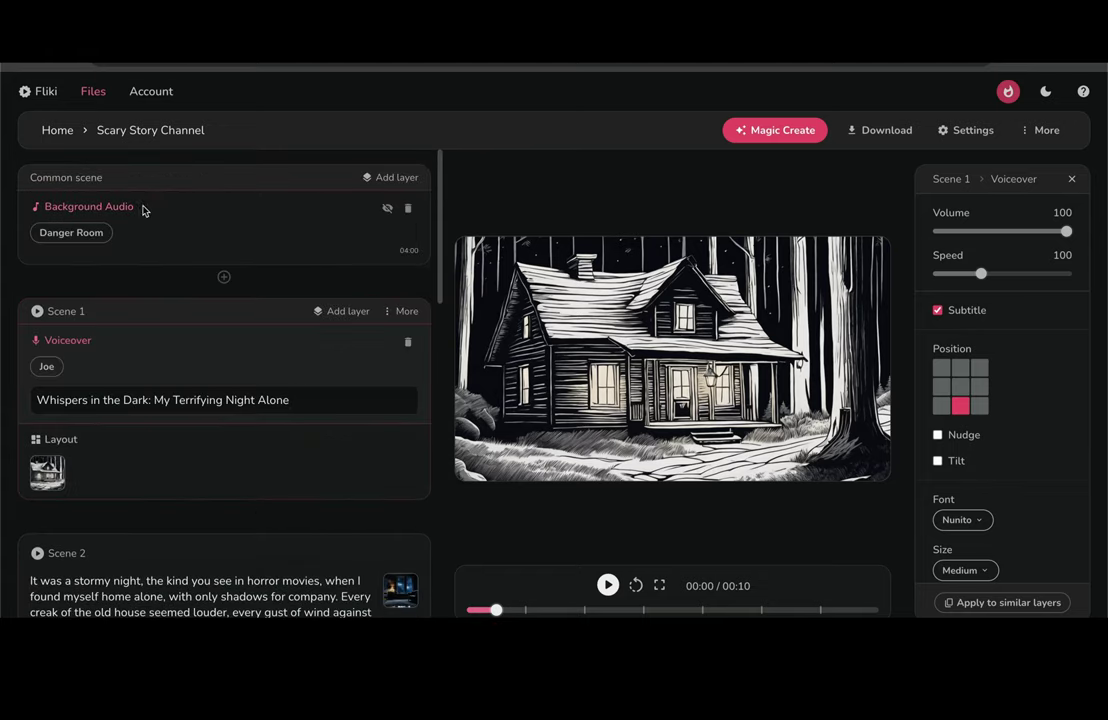
- Check the Danger Room background audio settings, then expand Scene 2 and focus its voiceover
{"action": "left_click", "coordinate": [157, 237]}
{"action": "left_click", "coordinate": [610, 582]}
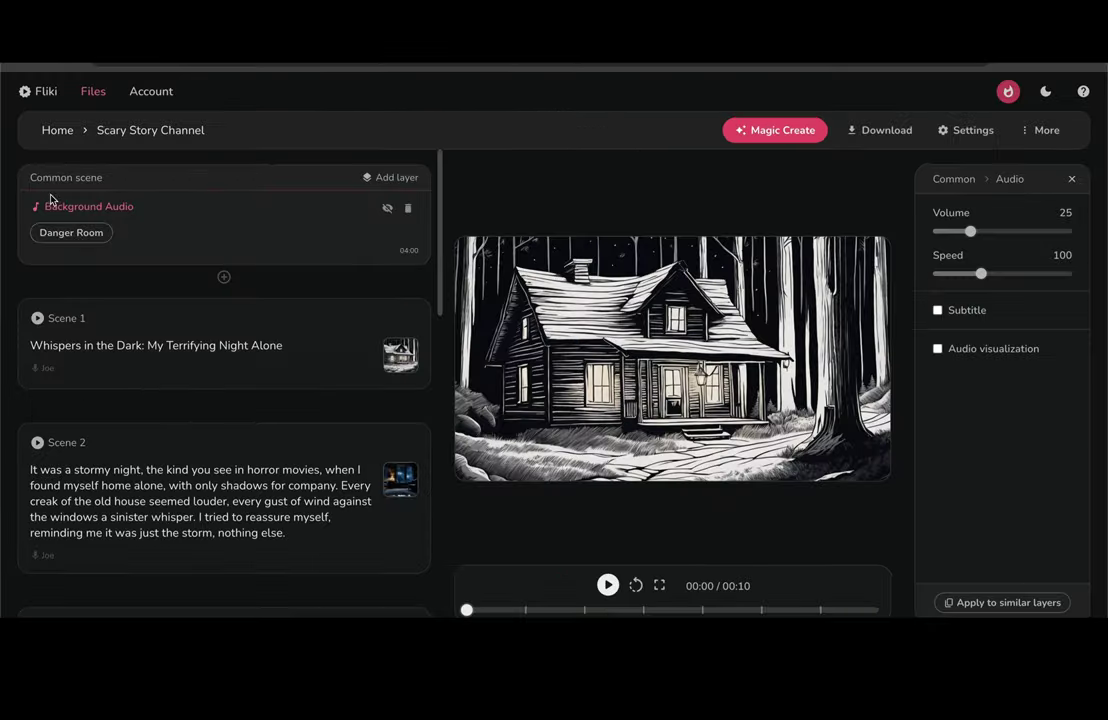
{"action": "left_click", "coordinate": [66, 202]}
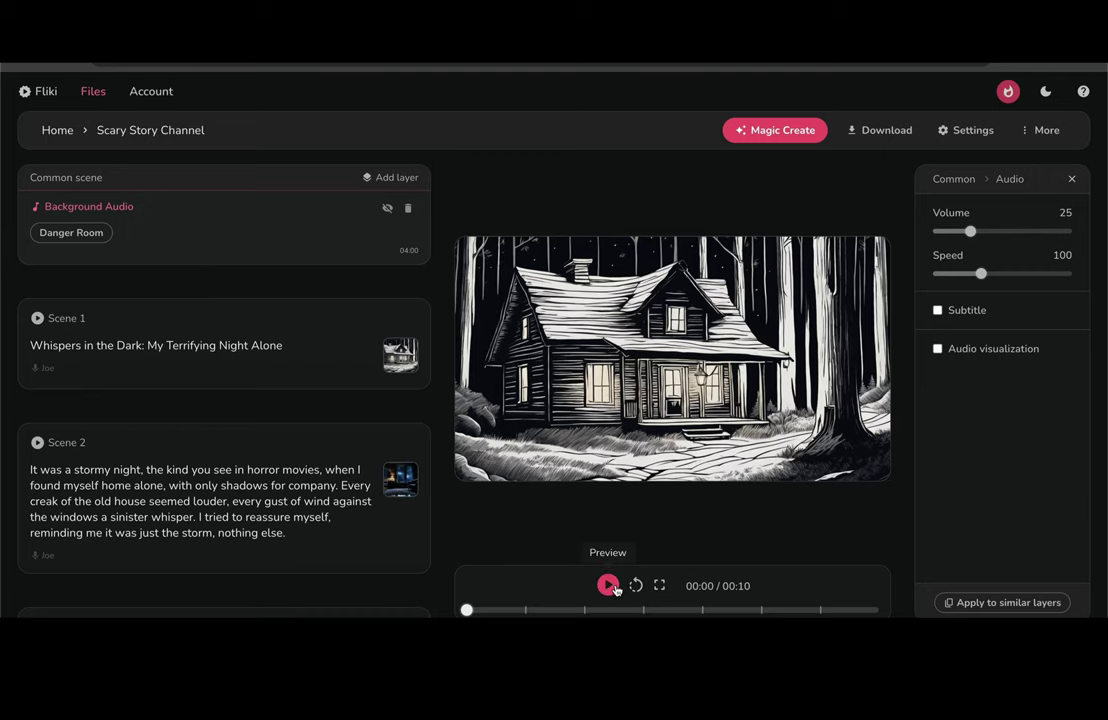
{"action": "left_click", "coordinate": [223, 504]}
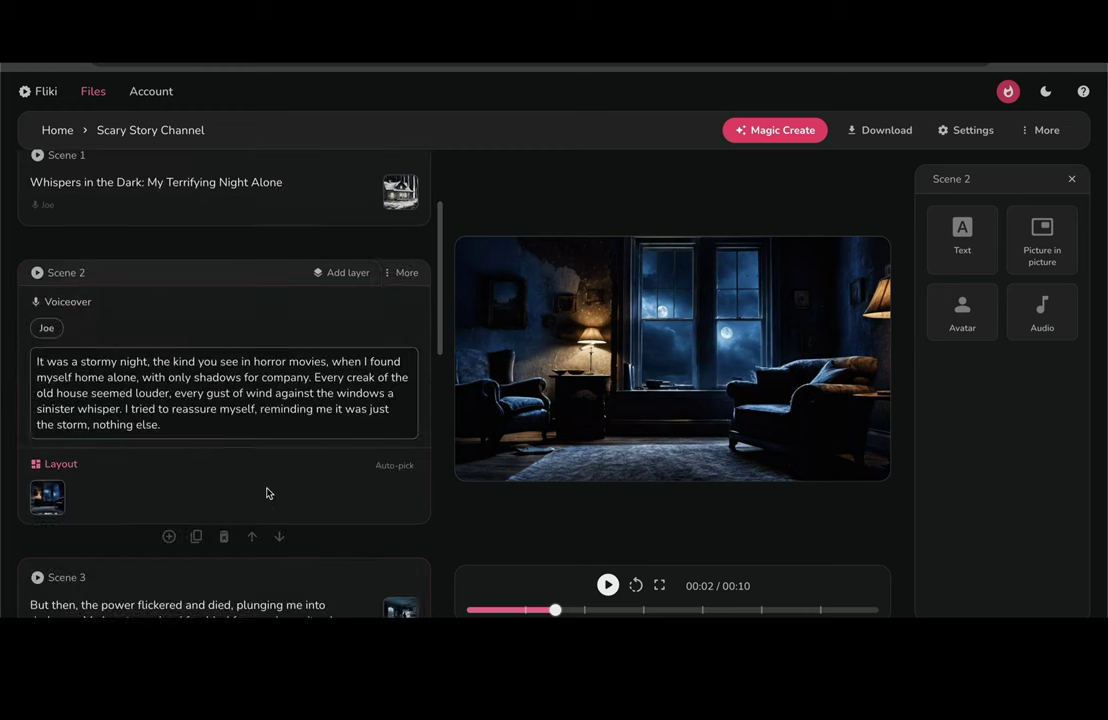
{"action": "left_click", "coordinate": [222, 427]}
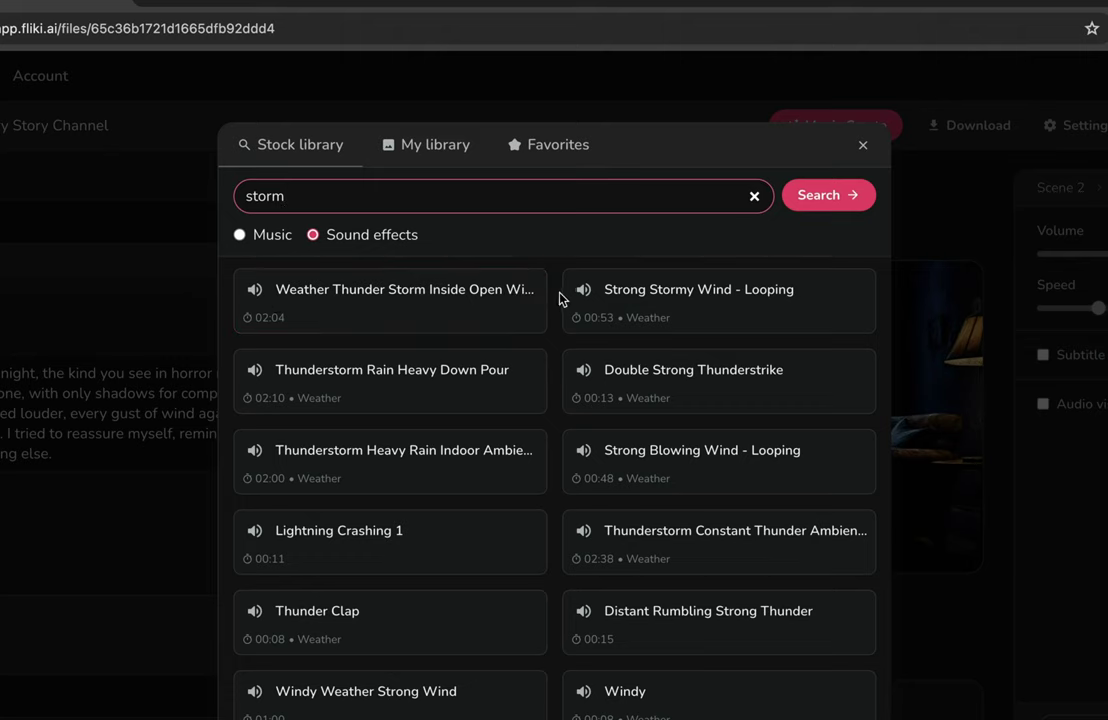
- Preview Strong Stormy Wind, then choose Distant Rumbling Strong Thunder as Scene 2's audio
{"action": "left_click", "coordinate": [585, 291]}
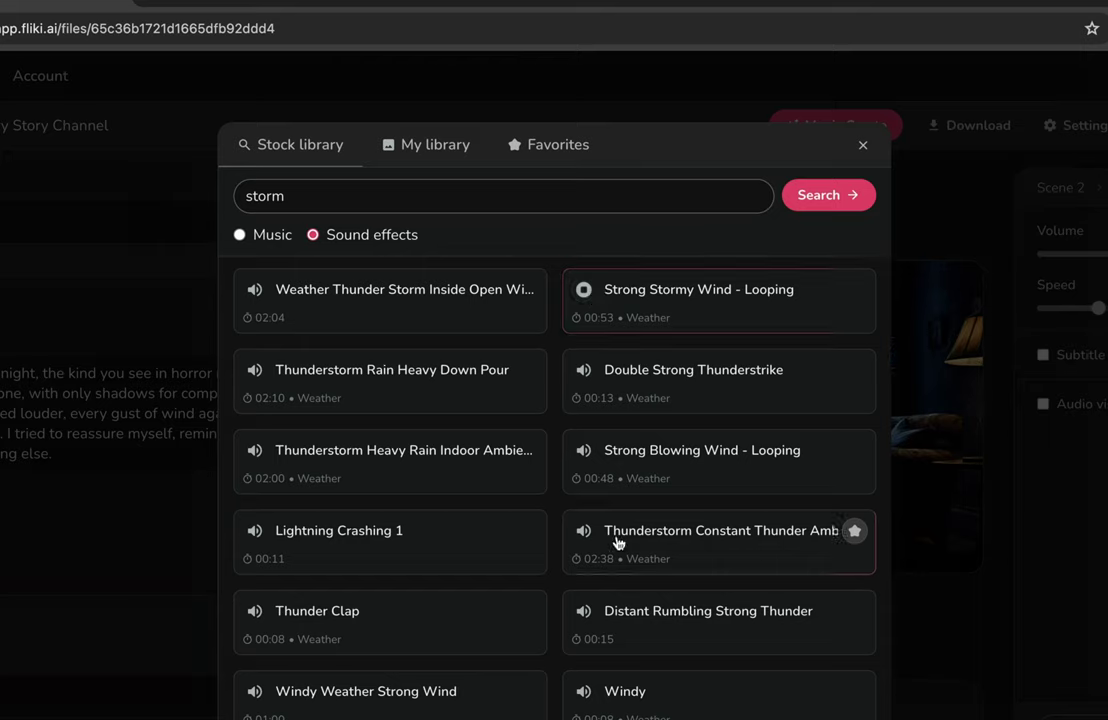
{"action": "left_click", "coordinate": [585, 612]}
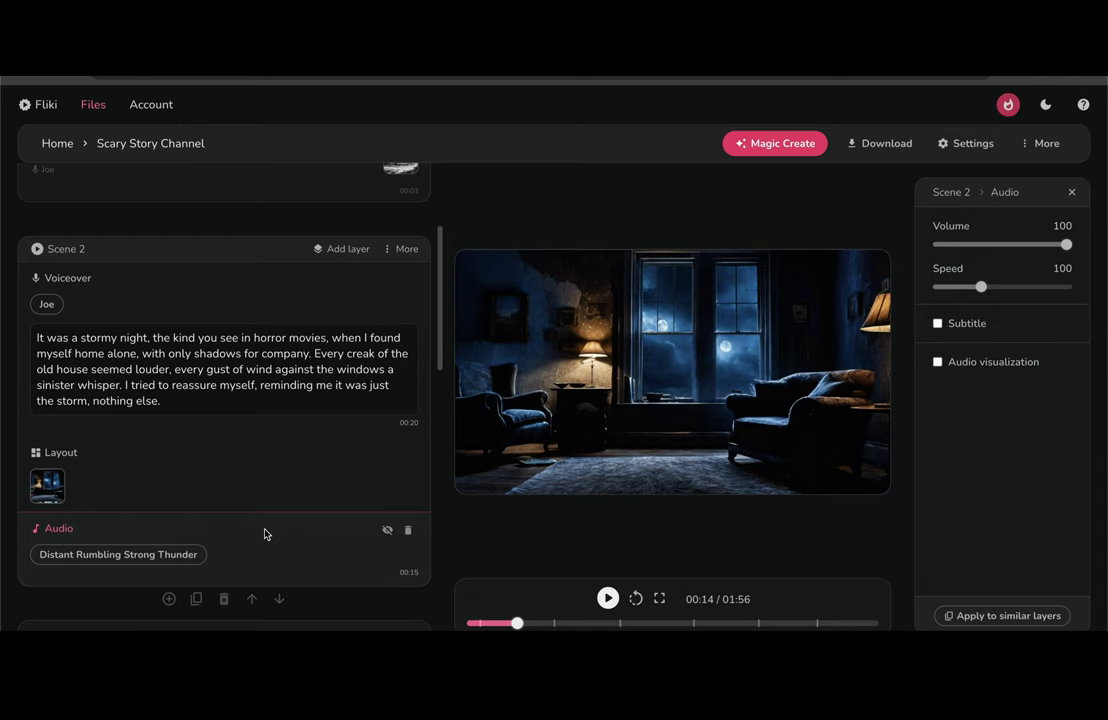
- Lower Scene 2's thunder sound volume from 100 to about 65
{"action": "scroll", "coordinate": [265, 534], "scroll_direction": "down", "scroll_amount": 3}
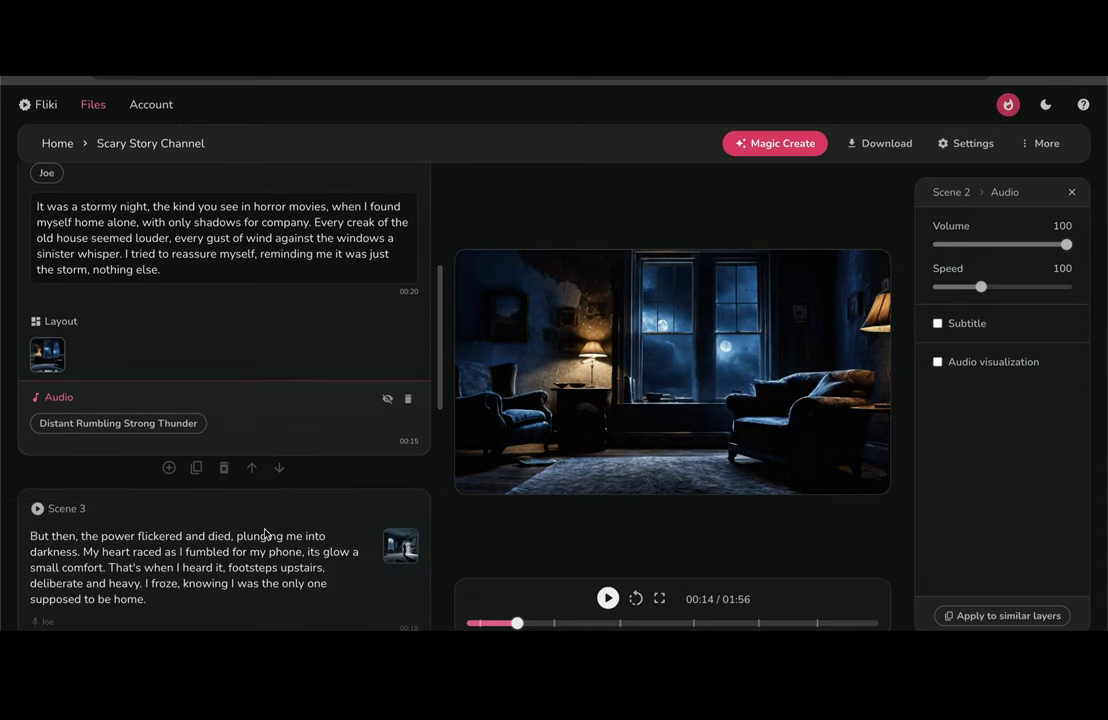
{"action": "left_click", "coordinate": [257, 424]}
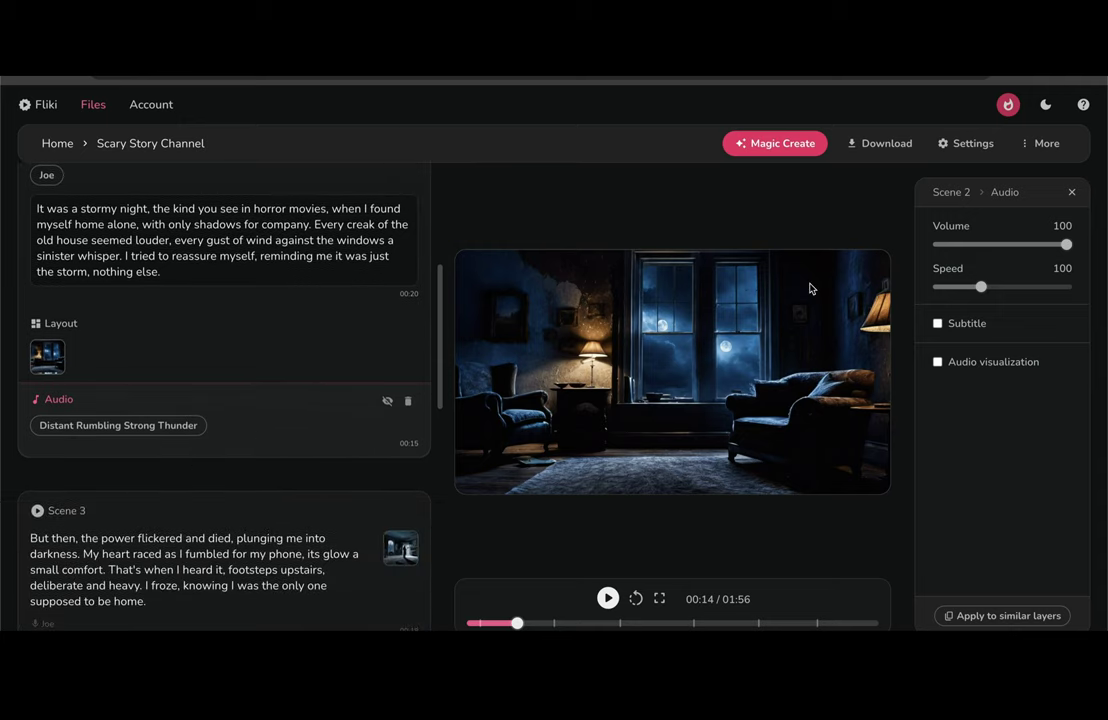
{"action": "left_click_drag", "start_coordinate": [1067, 249], "coordinate": [1016, 250]}
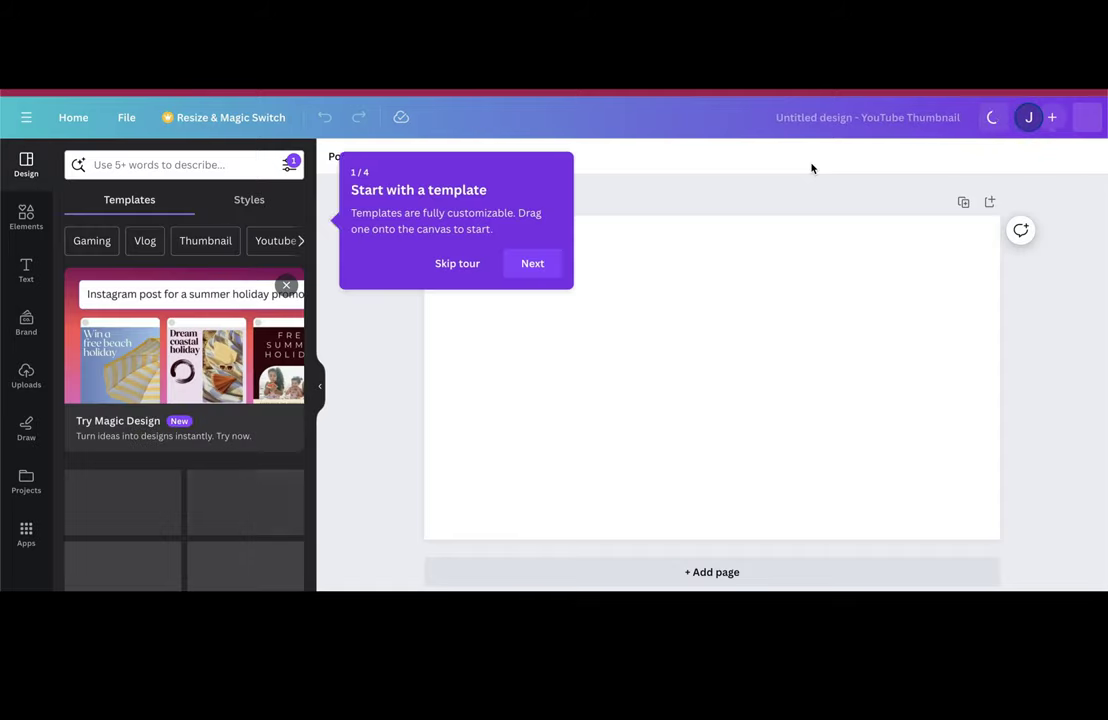
- Dismiss Canva's getting-started tour and place the generated staircase image on the thumbnail
{"action": "left_click", "coordinate": [502, 264]}
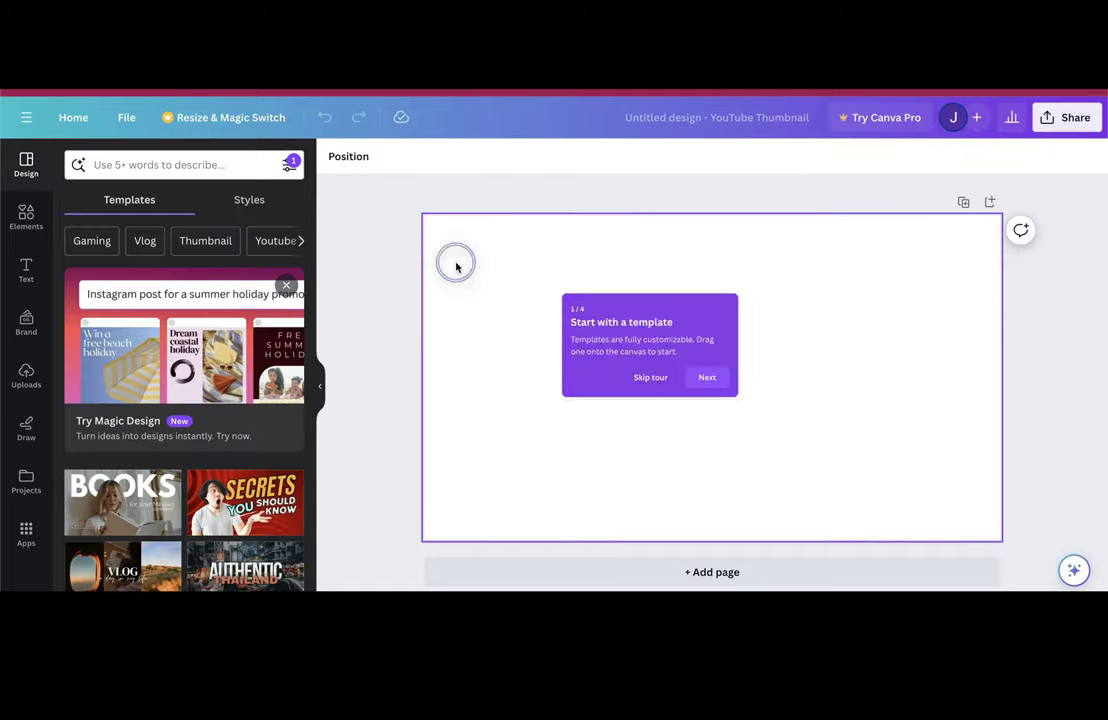
{"action": "left_click", "coordinate": [453, 262]}
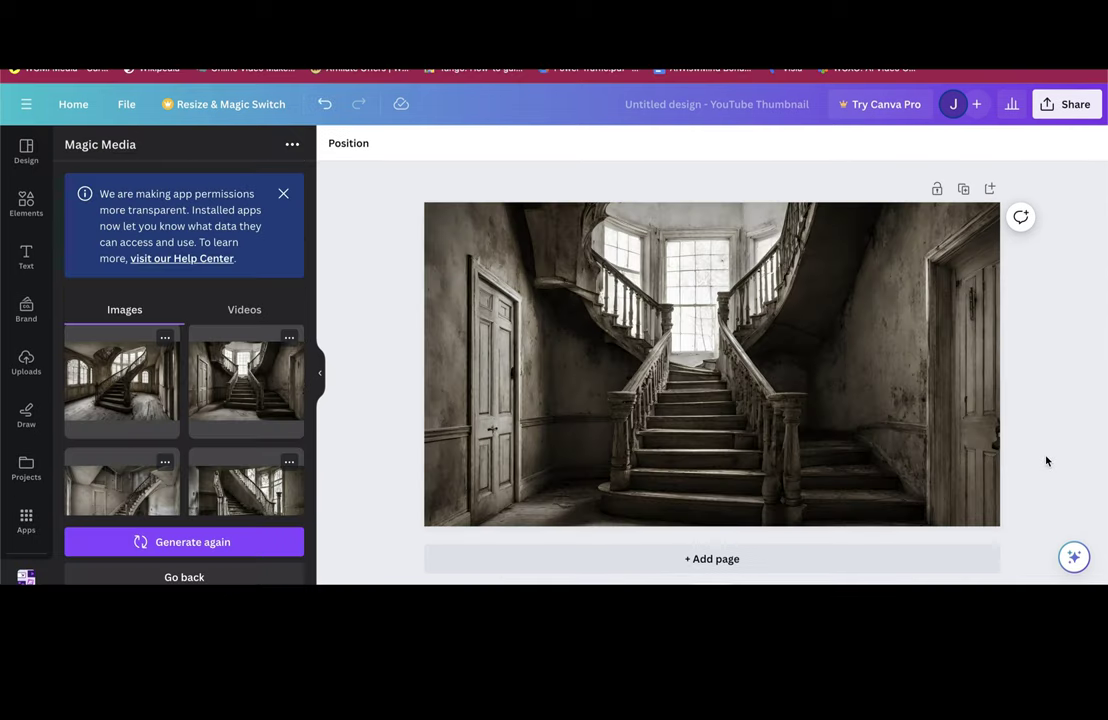
{"action": "left_click", "coordinate": [1056, 453]}
- Add the HOME ALONE title and retype its lower copy as HORROR STORY
{"action": "left_click", "coordinate": [28, 256]}
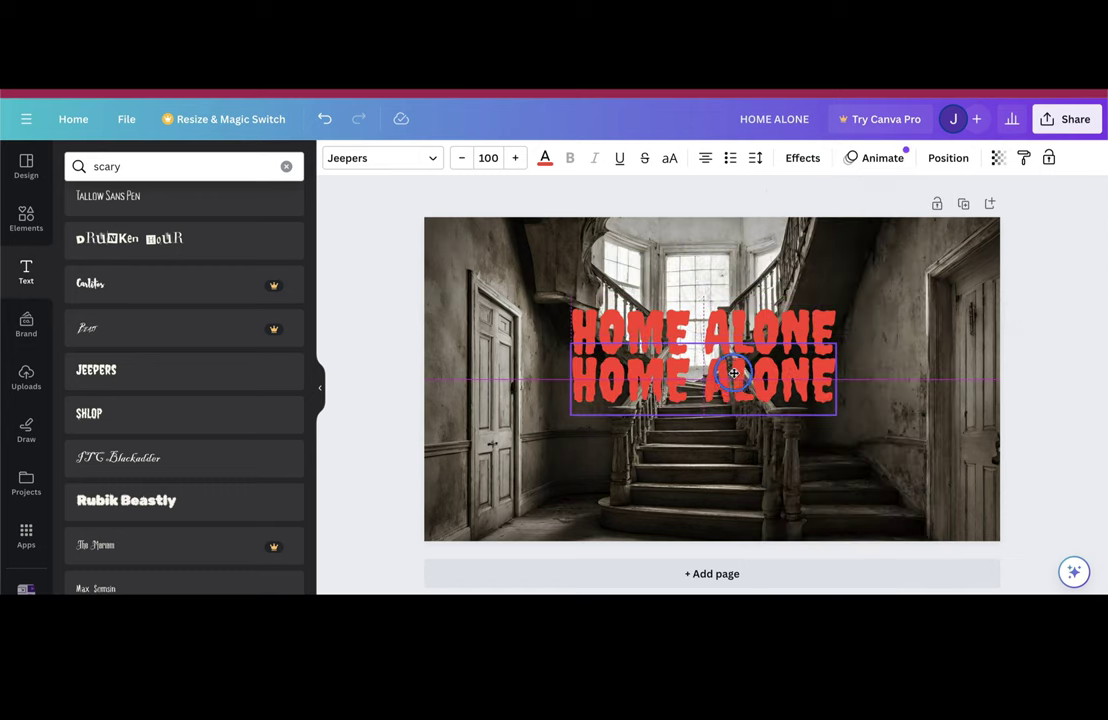
{"action": "left_click", "coordinate": [734, 378]}
{"action": "key", "text": "ctrl+a"}
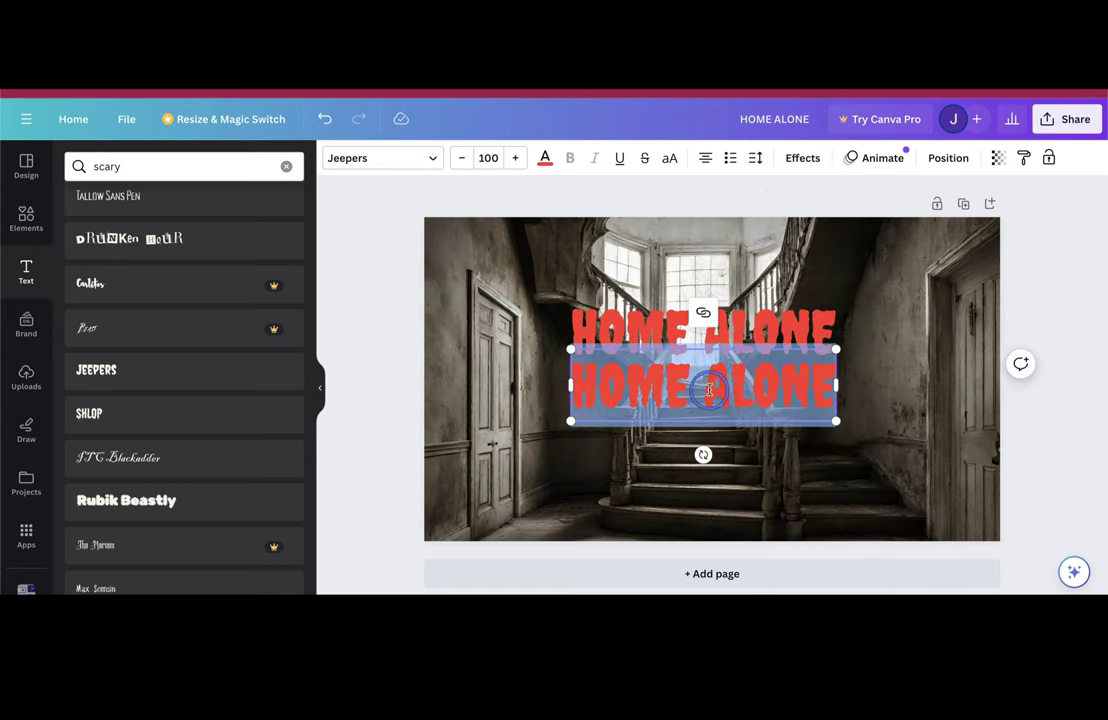
{"action": "type", "text": "HORRO"}
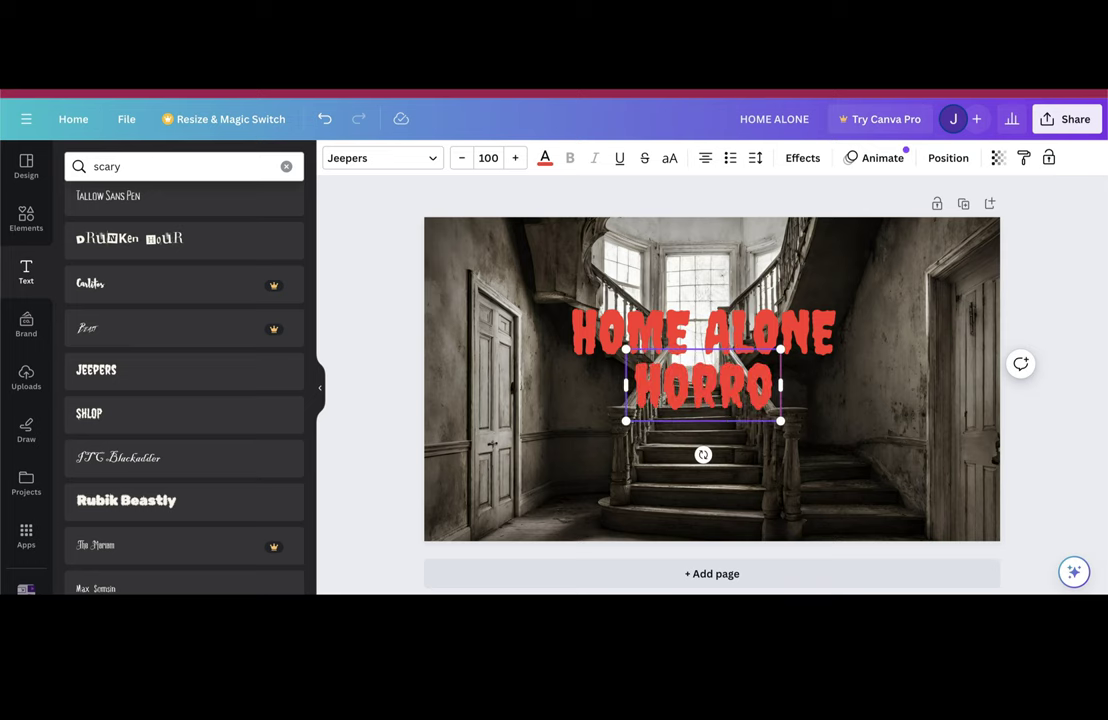
{"action": "type", "text": "R STORIE"}
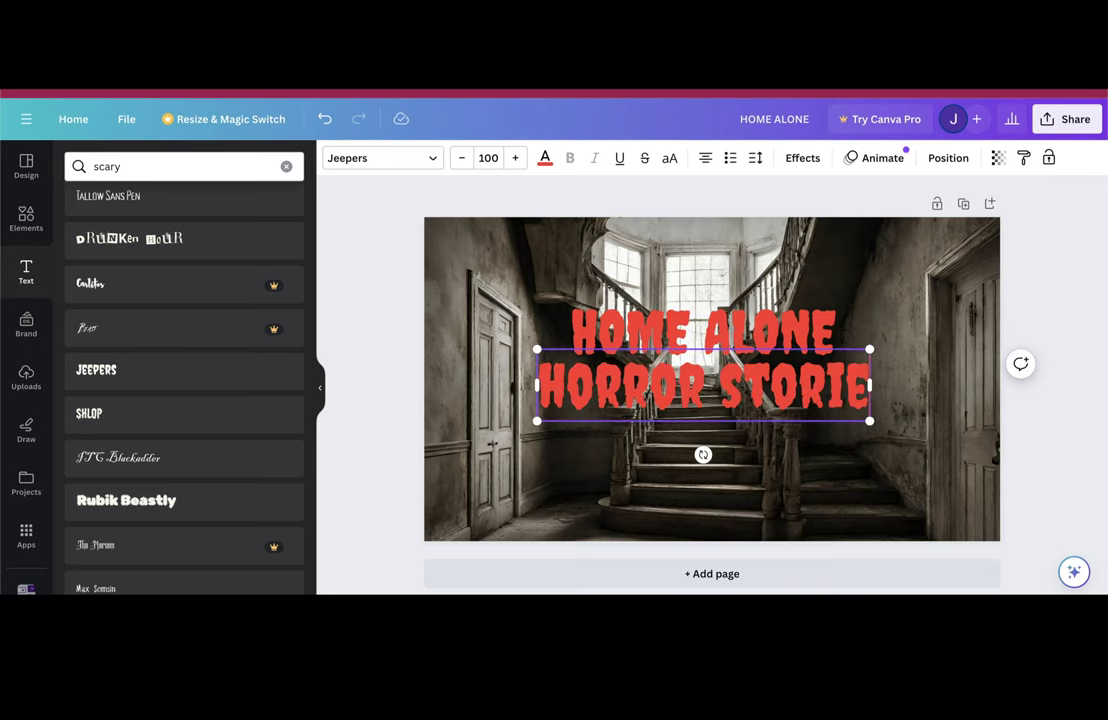
{"action": "type", "text": "S"}
{"action": "key", "text": "BackSpace"}
{"action": "key", "text": "BackSpace"}
{"action": "key", "text": "BackSpace"}
{"action": "type", "text": "Y"}
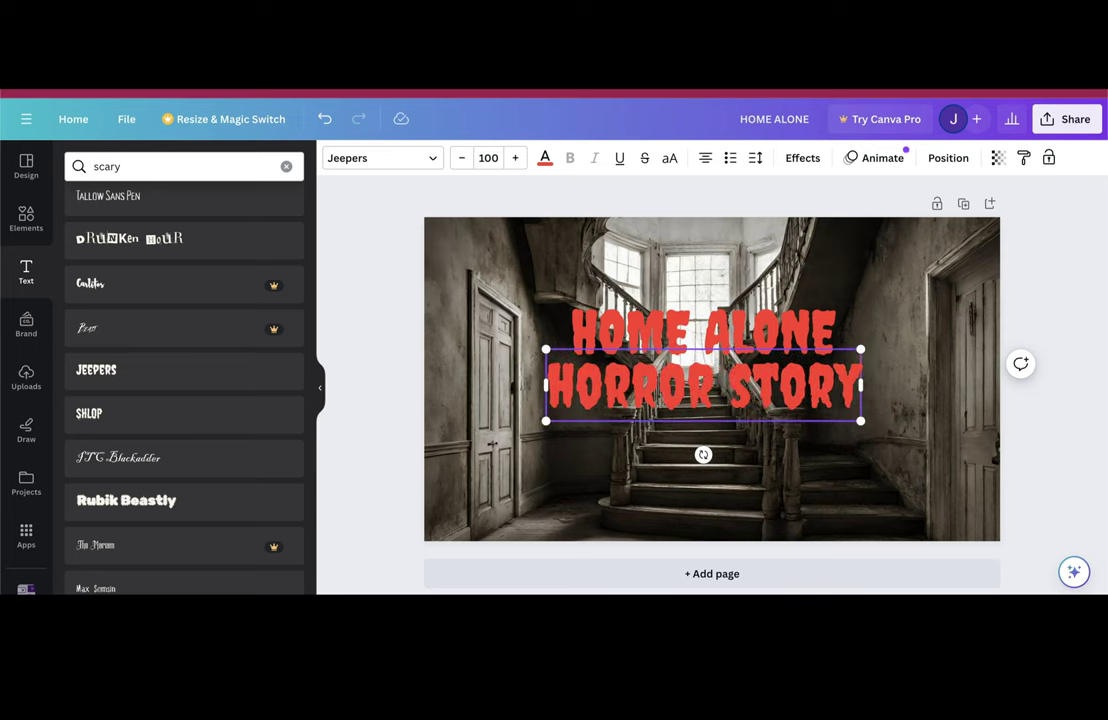
{"action": "left_click_drag", "start_coordinate": [853, 401], "coordinate": [527, 208]}
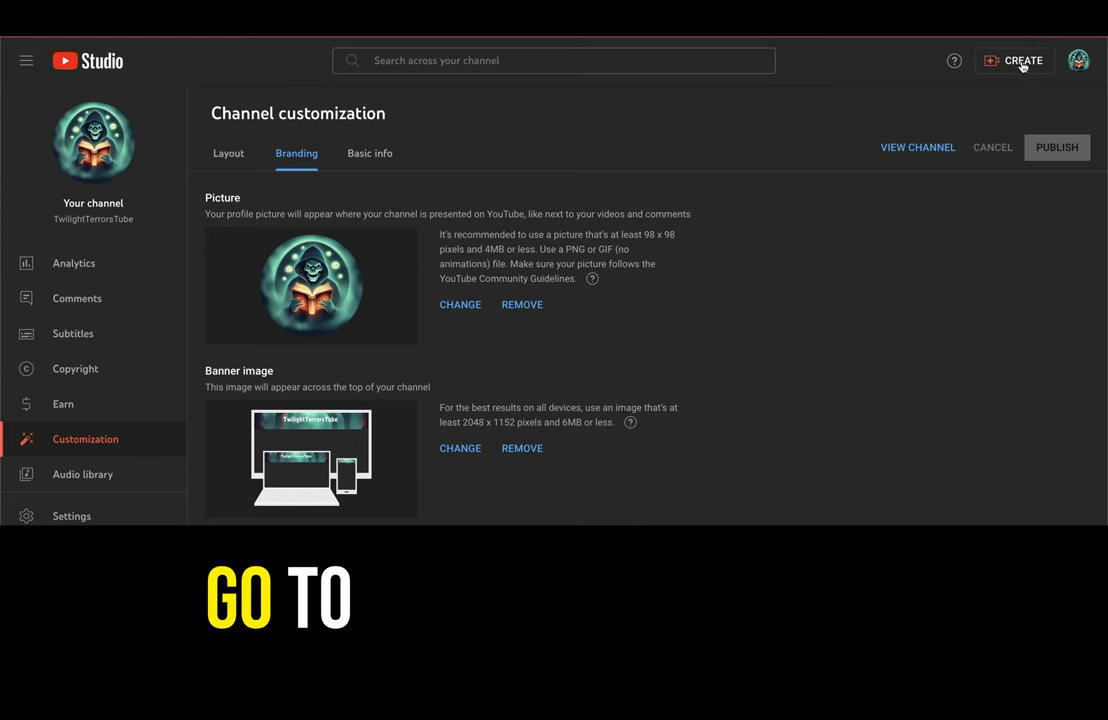
- Start a YouTube Studio upload of scary-story-channel.mp4 from the Downloads folder
{"action": "left_click", "coordinate": [1017, 61]}
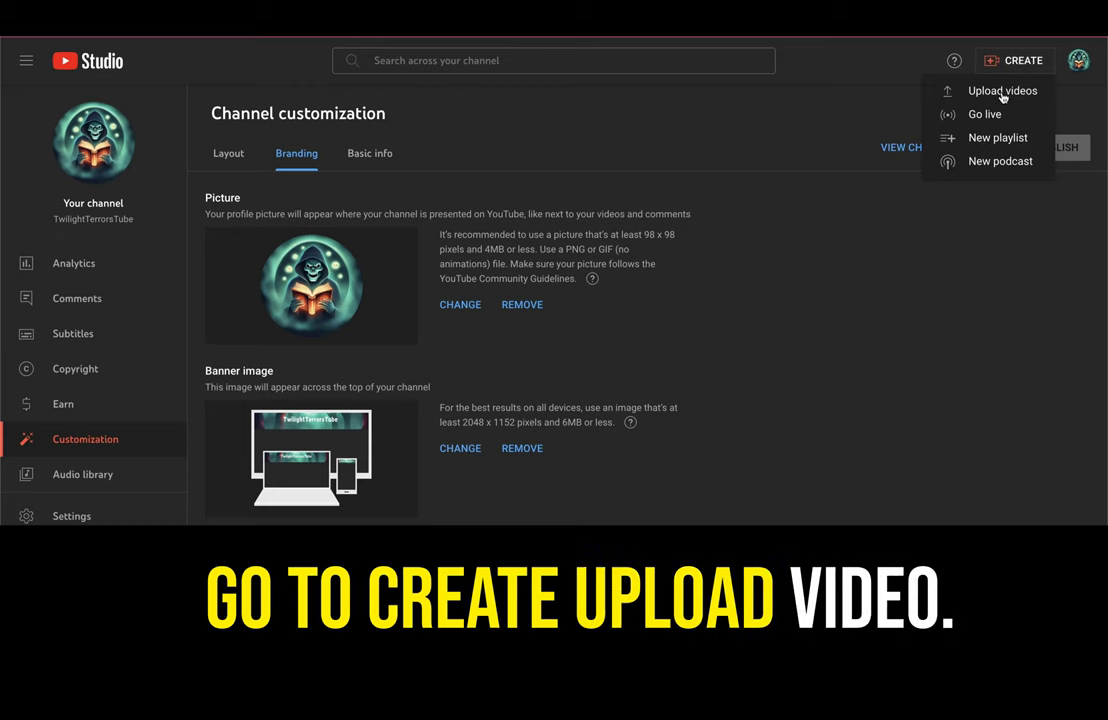
{"action": "left_click", "coordinate": [1002, 93]}
{"action": "left_click", "coordinate": [544, 396]}
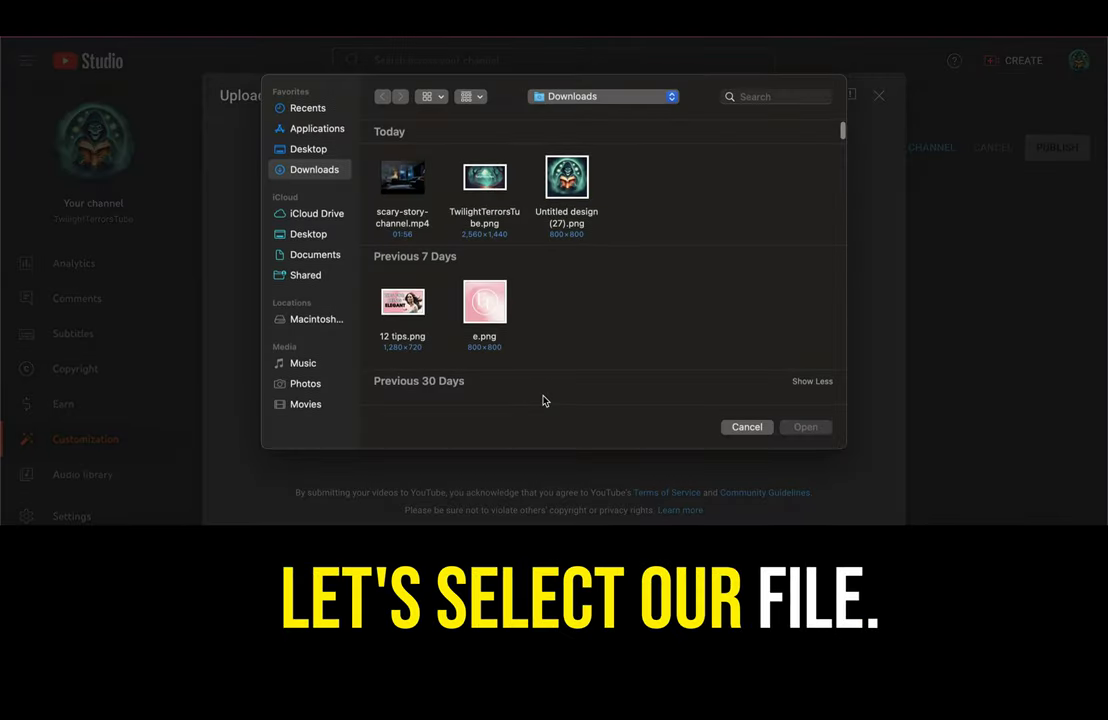
{"action": "left_click", "coordinate": [408, 222]}
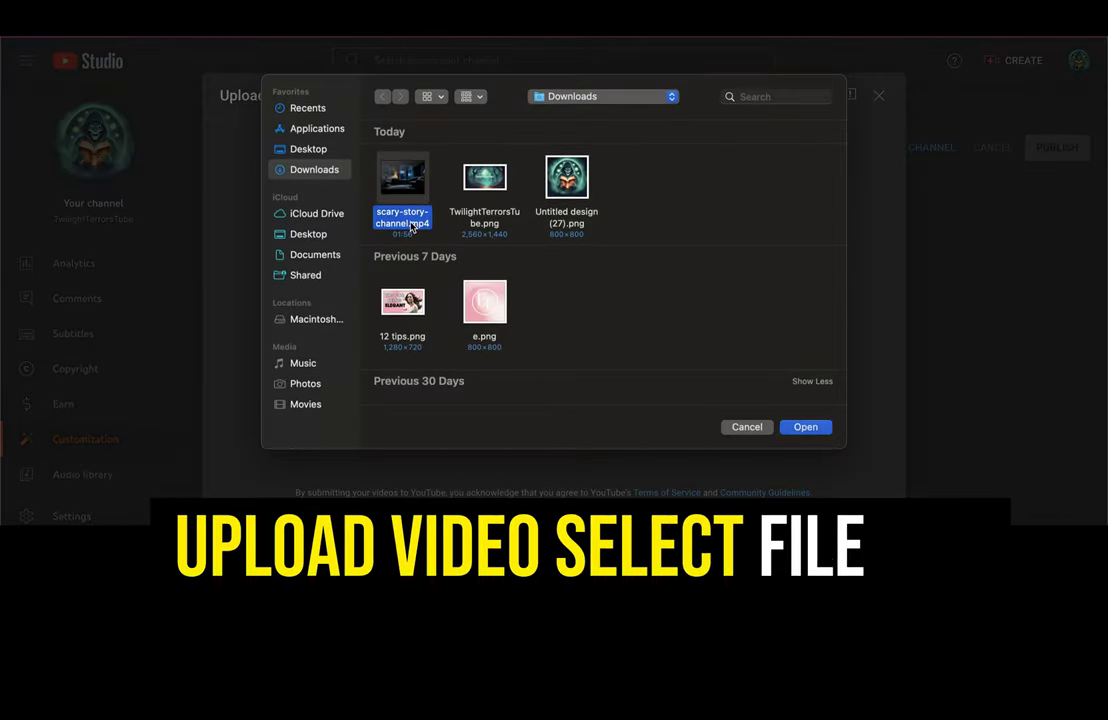
{"action": "left_click", "coordinate": [805, 427]}
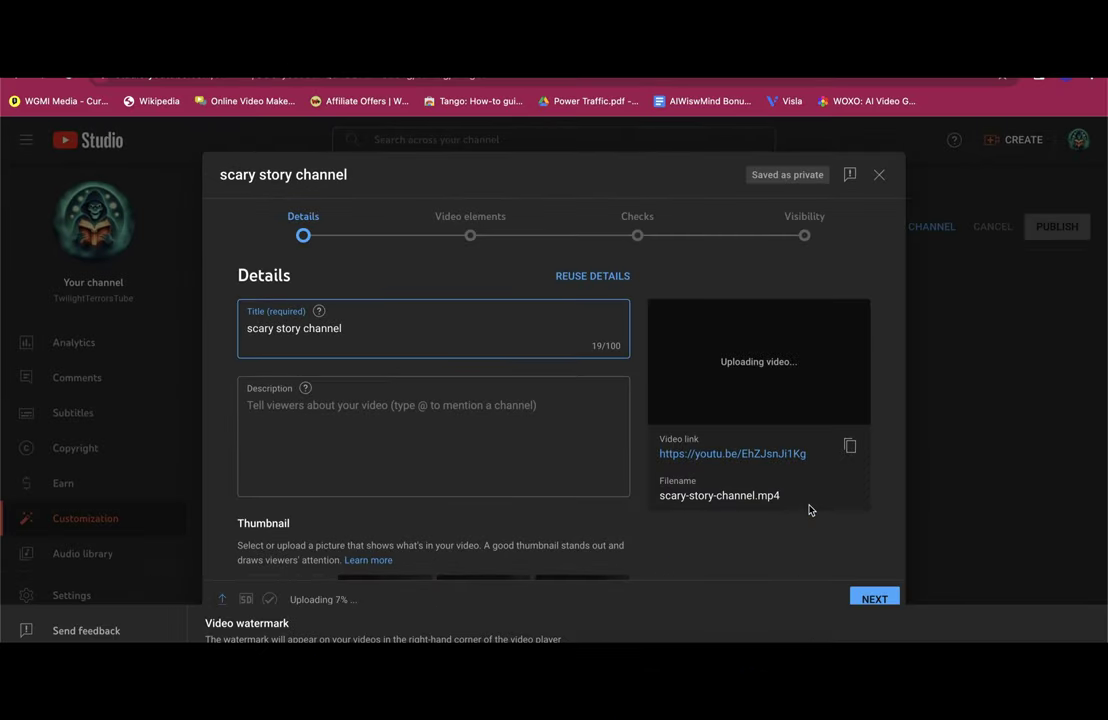
- Scroll through the Details form to review the title, description and thumbnail options during upload
{"action": "scroll", "coordinate": [425, 421], "scroll_direction": "down", "scroll_amount": 2}
{"action": "scroll", "coordinate": [425, 421], "scroll_direction": "up", "scroll_amount": 2}
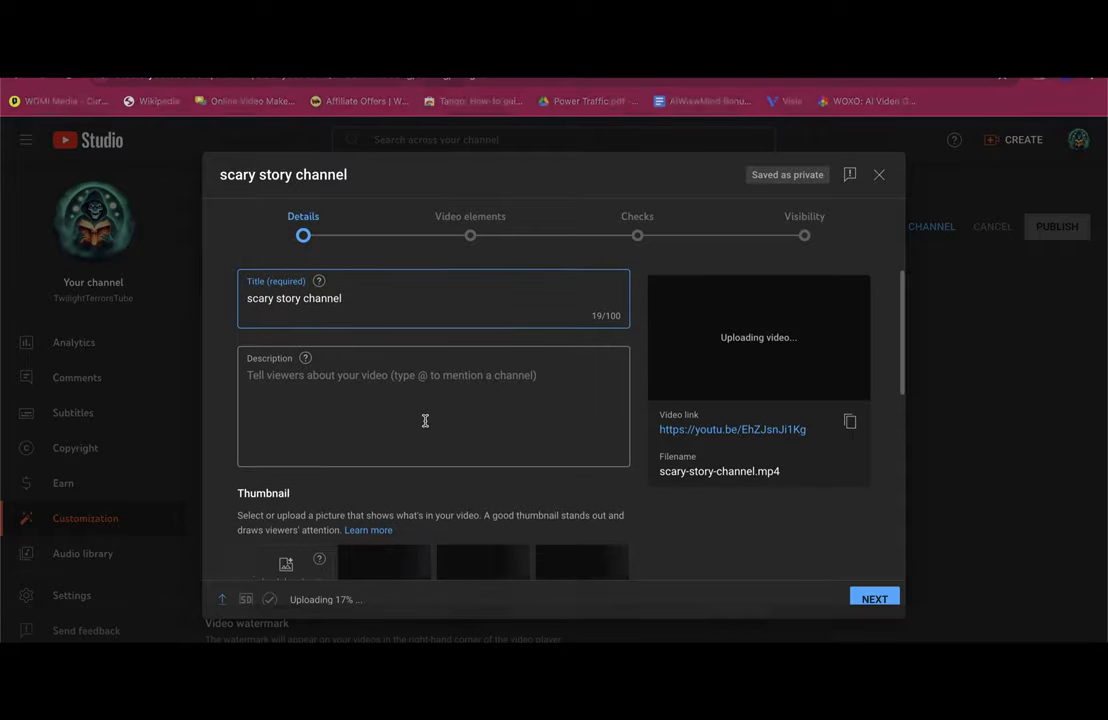
{"action": "scroll", "coordinate": [425, 421], "scroll_direction": "down", "scroll_amount": 2}
{"action": "scroll", "coordinate": [425, 421], "scroll_direction": "down", "scroll_amount": 2}
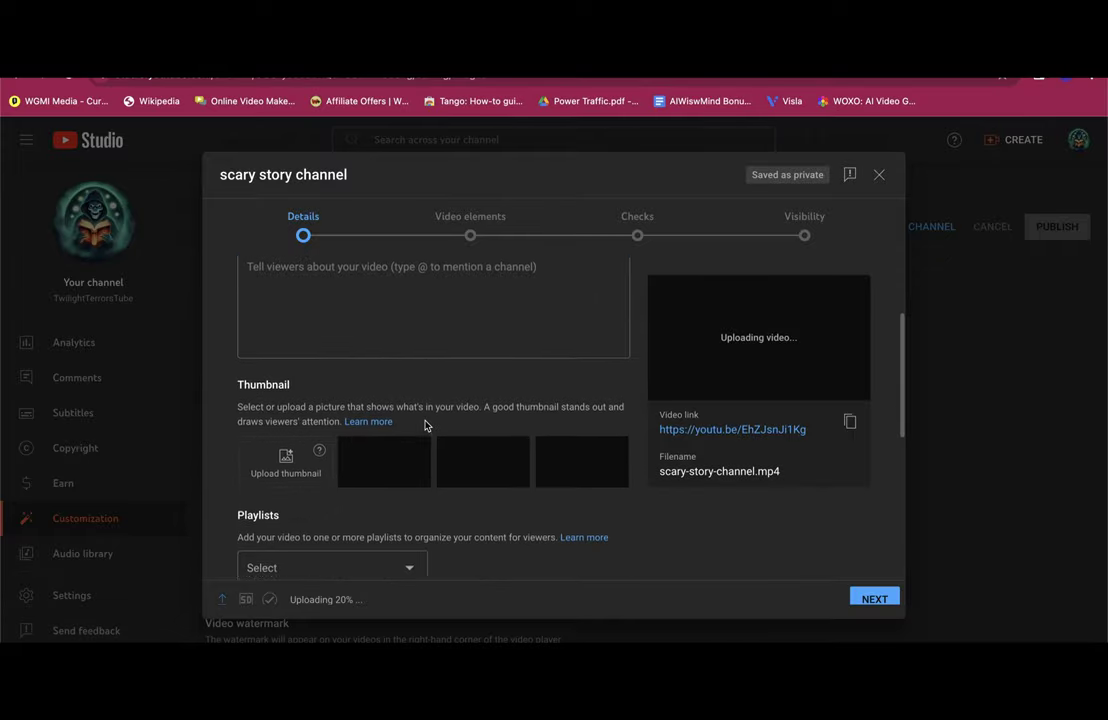
{"action": "scroll", "coordinate": [425, 423], "scroll_direction": "up", "scroll_amount": 3}
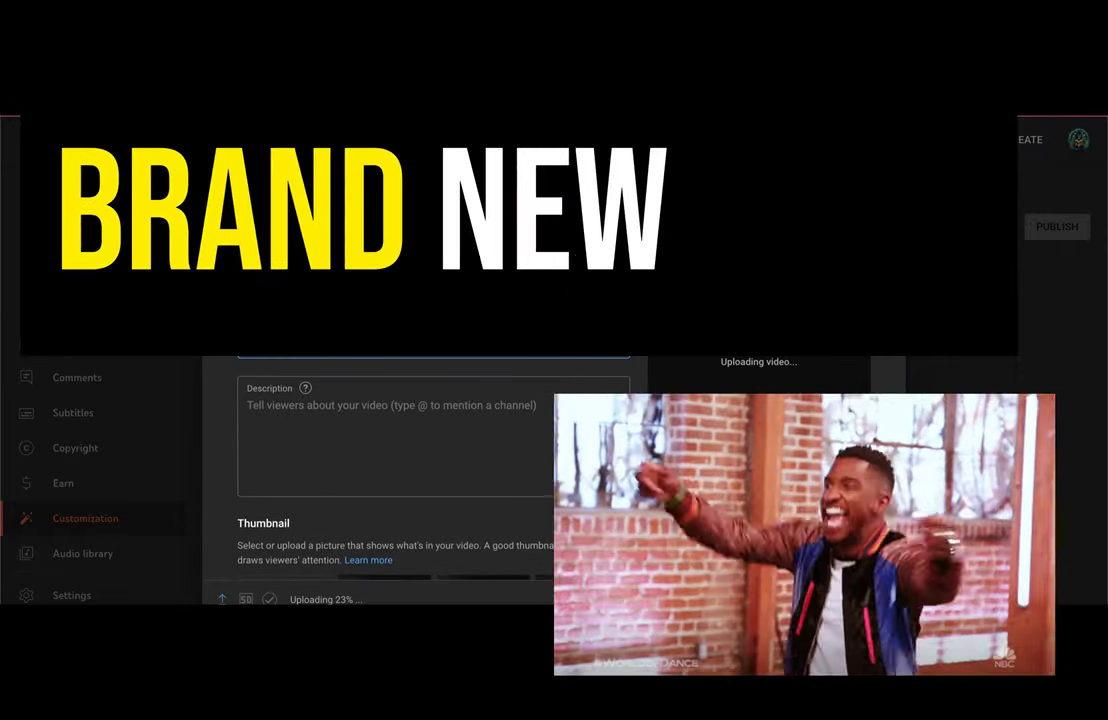